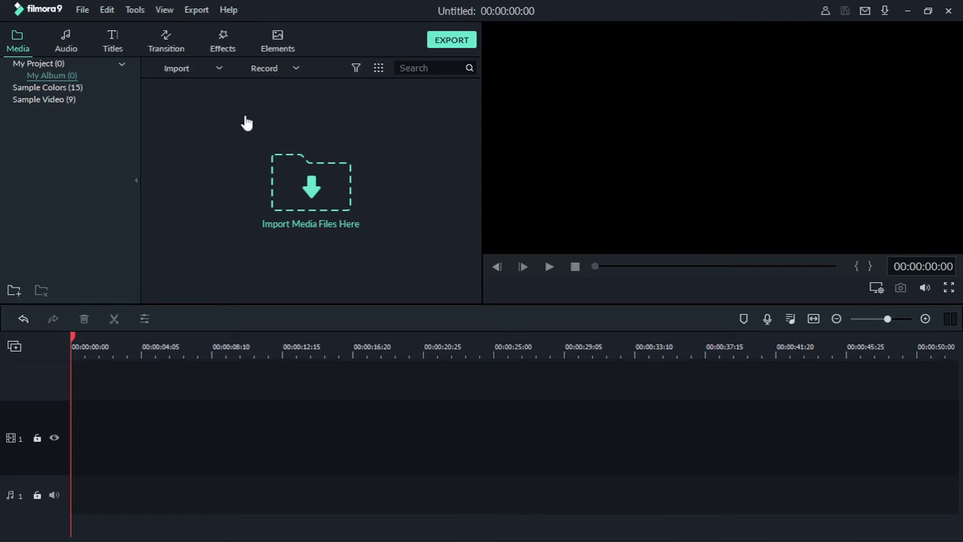
Add the Title 41 preset from the Titles category to the start of video track 1
left_click(113, 42)
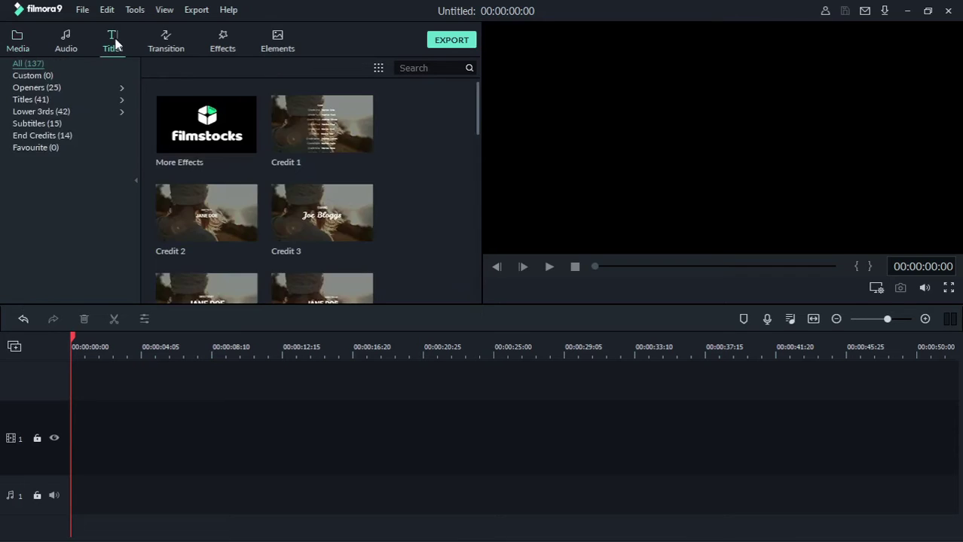
left_click(41, 106)
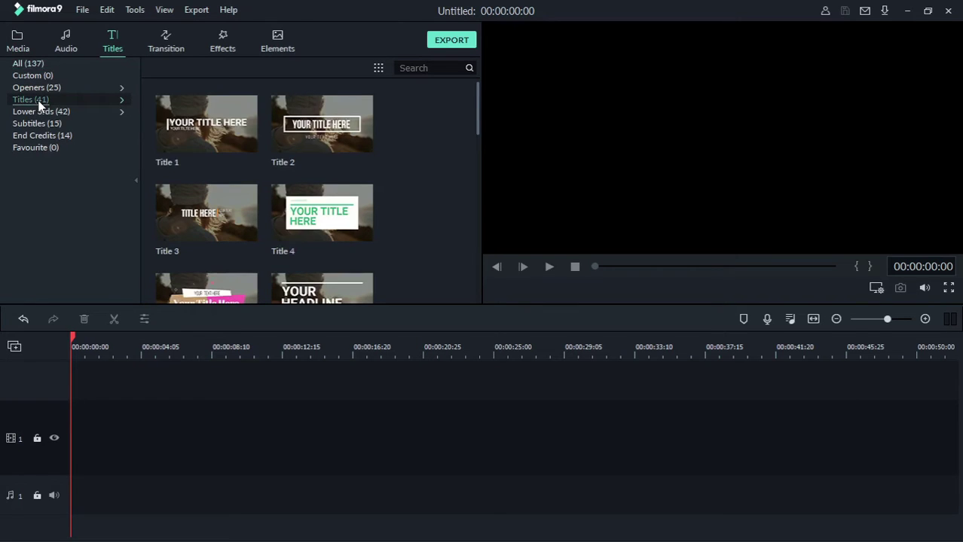
mouse_move(230, 194)
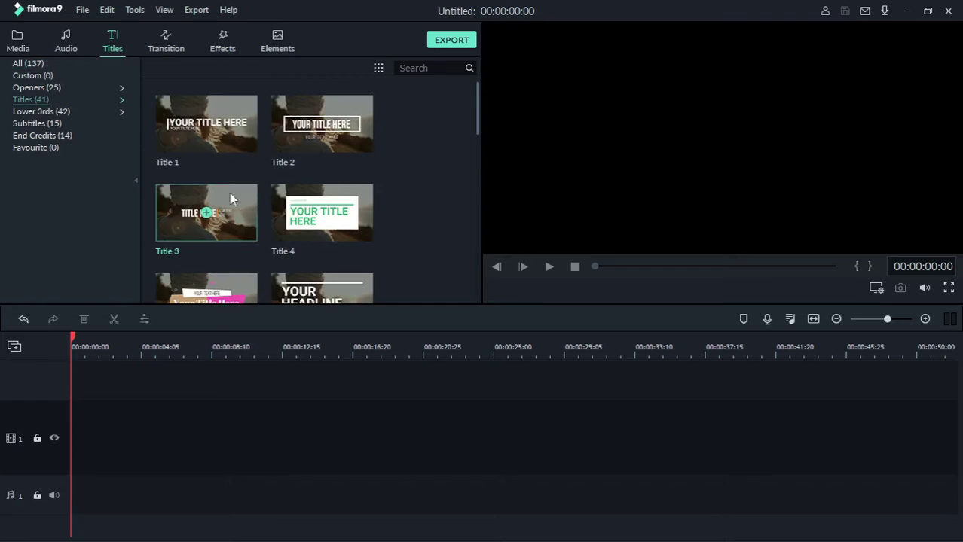
scroll(243, 194, "down", 15)
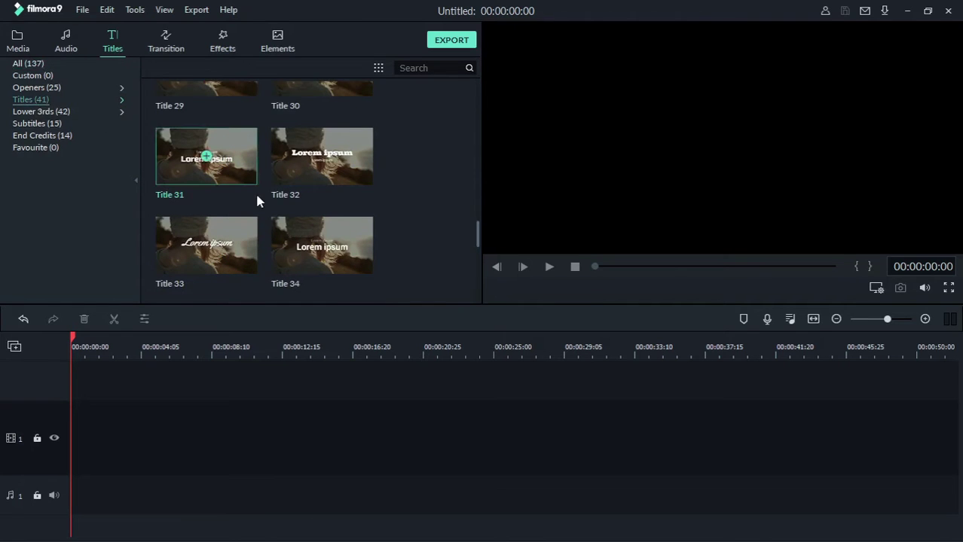
scroll(256, 192, "down", 3)
mouse_move(292, 226)
scroll(235, 273, "down", 3)
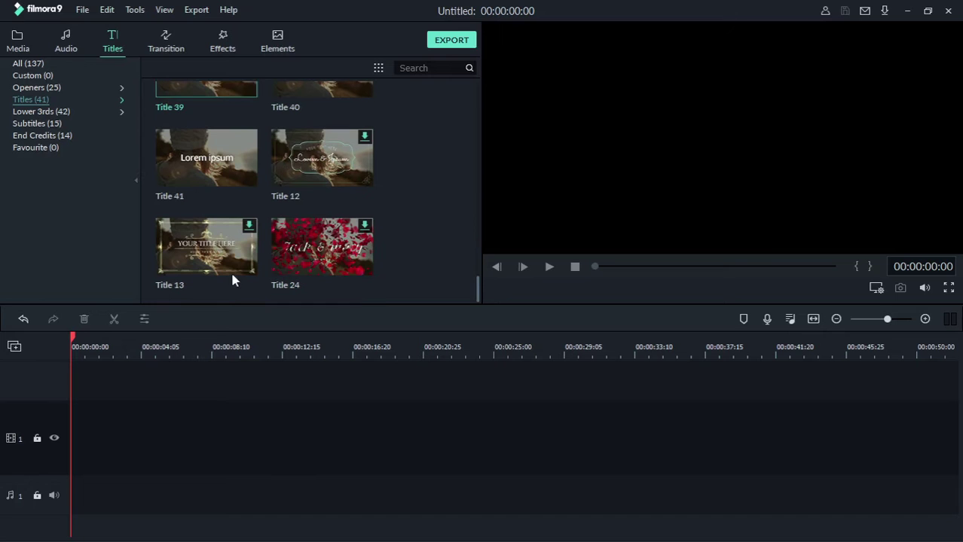
mouse_move(238, 168)
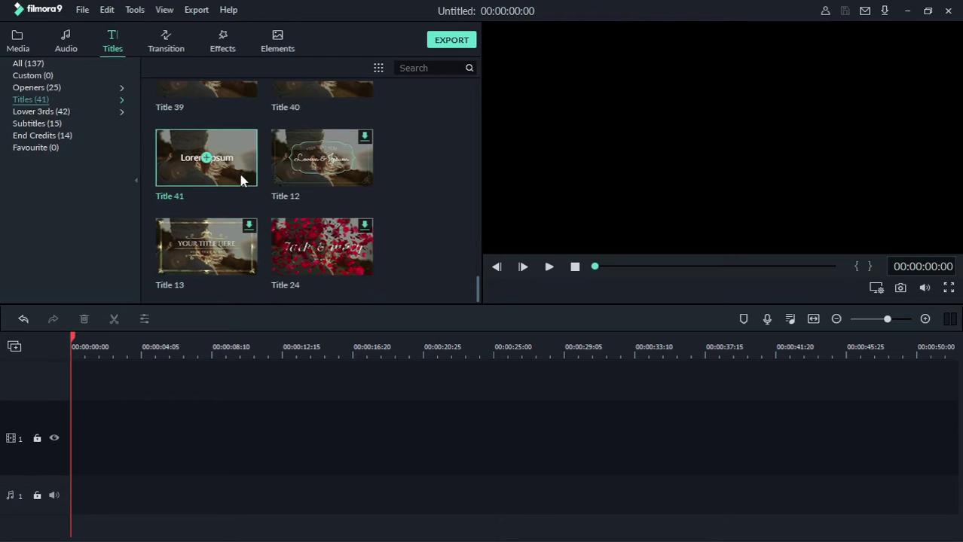
left_click_drag(241, 174, 50, 456)
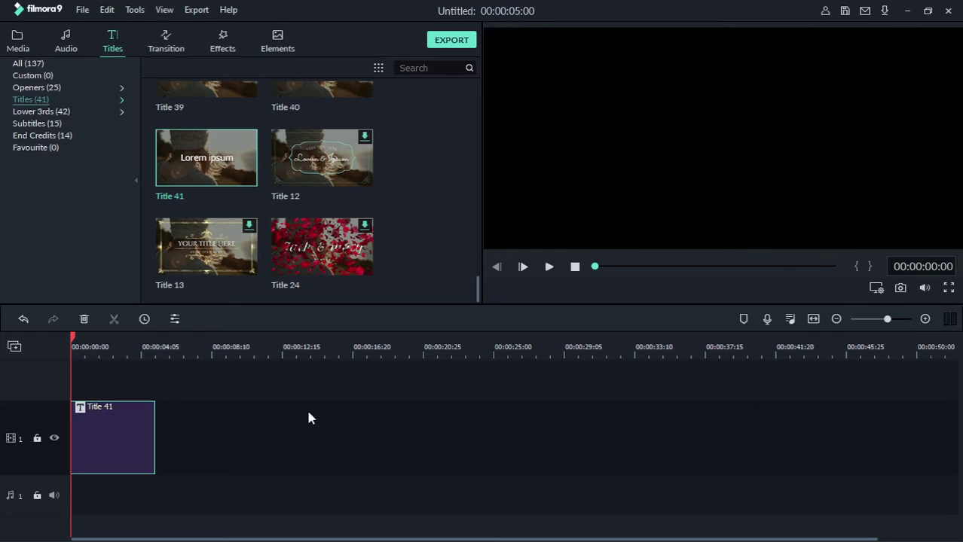
Replace the "Lorem ipsum" placeholder of the title clip with a person's name in capitals
double_click(138, 427)
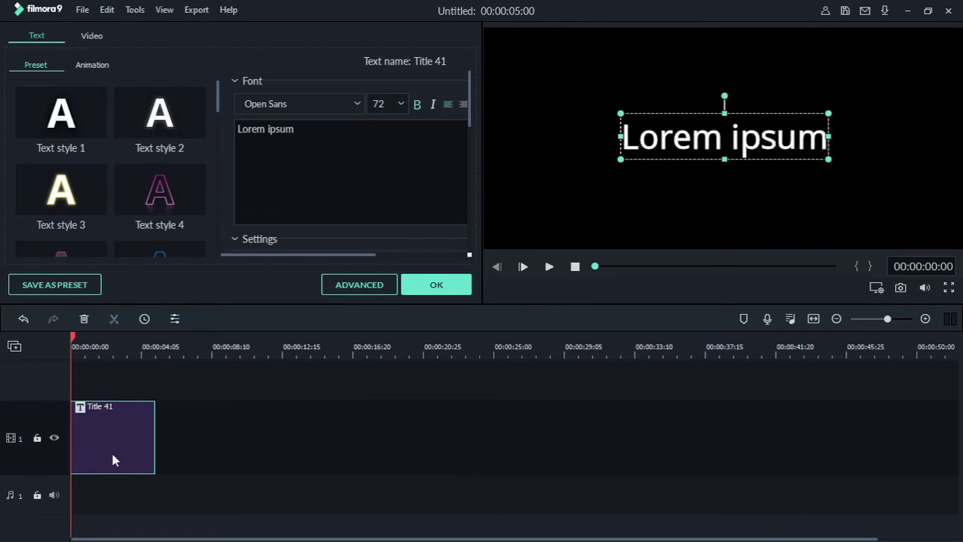
left_click(313, 140)
left_click_drag(295, 133, 226, 130)
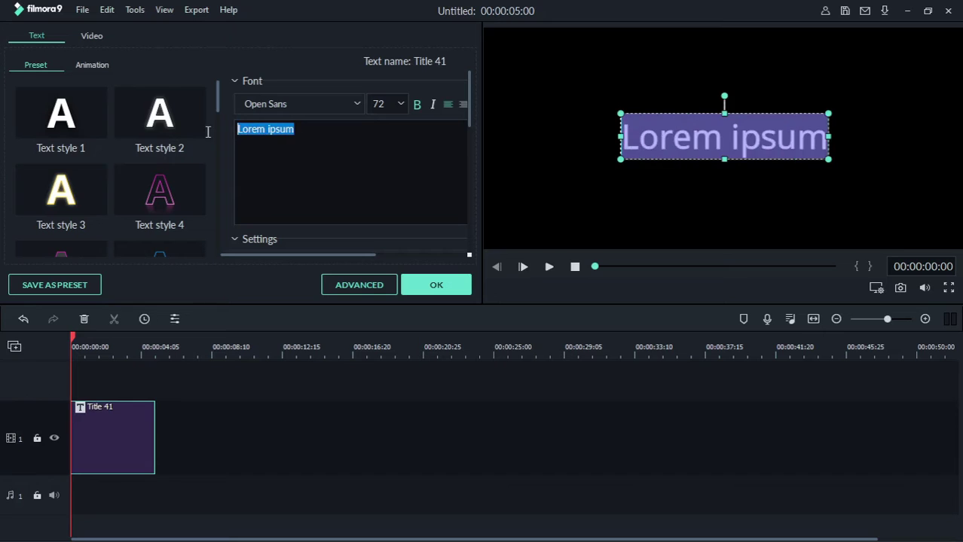
left_click(310, 172)
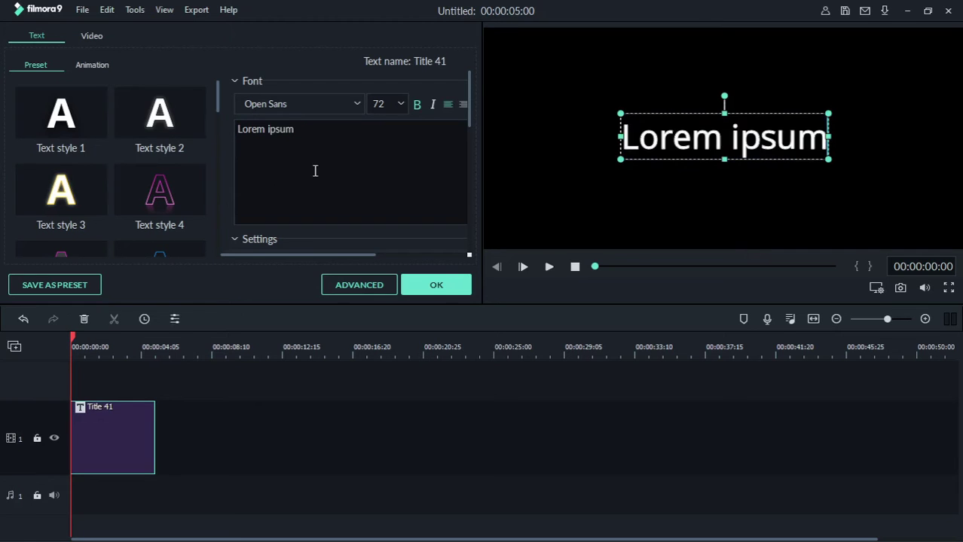
left_click_drag(299, 125, 214, 124)
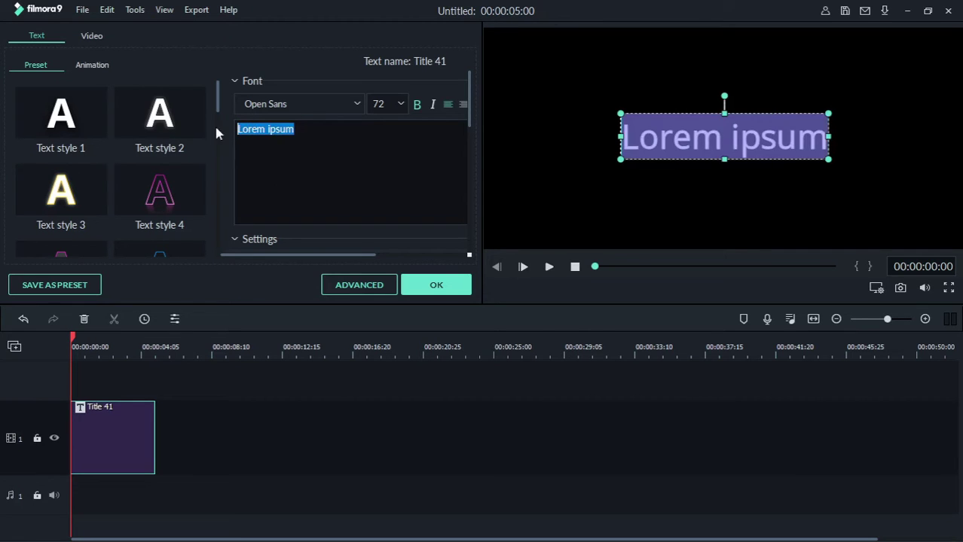
left_click(344, 140)
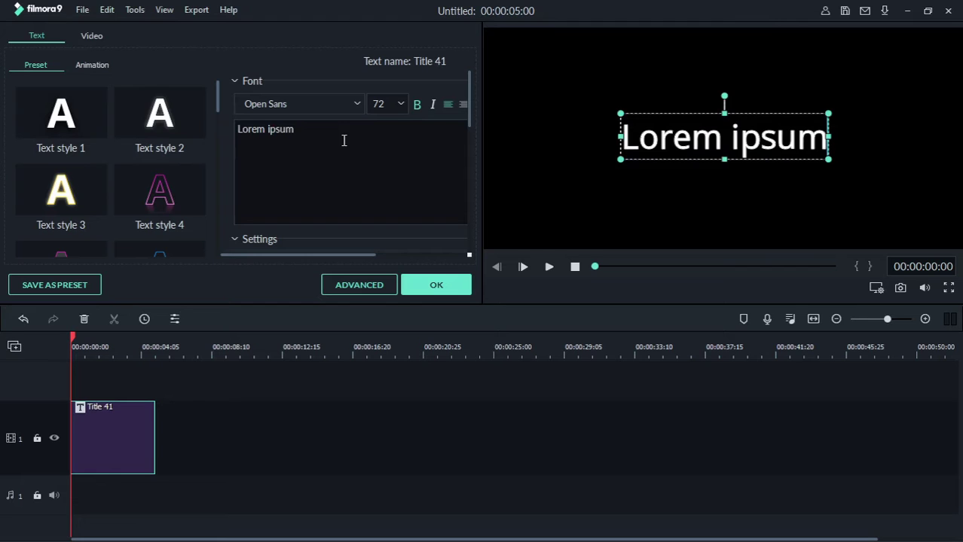
key("ctrl+a")
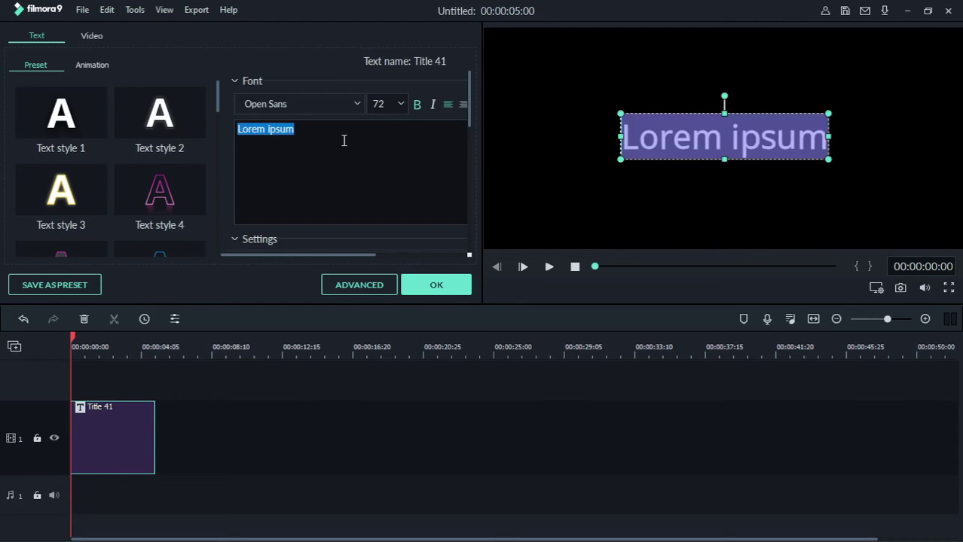
type("GHIFARI")
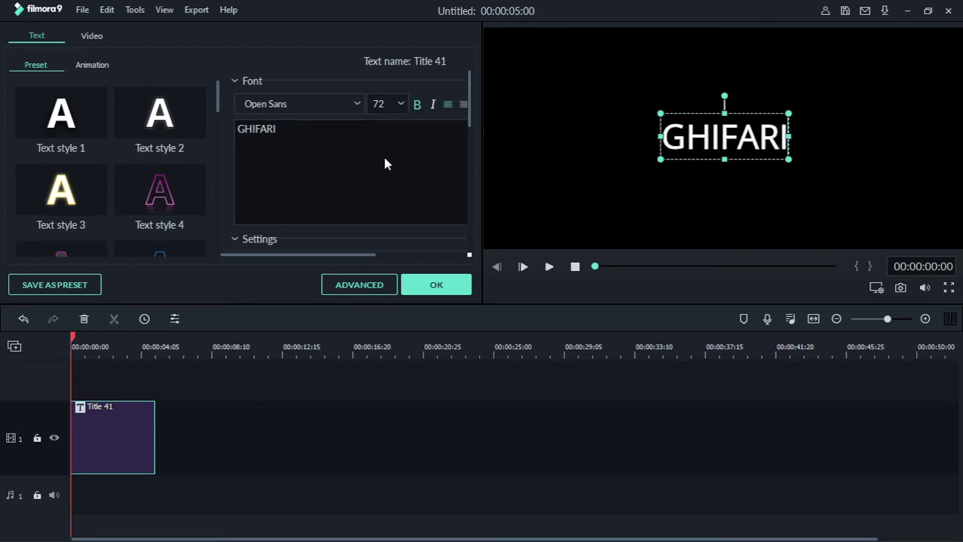
Set the title text to font size 80 in Futura Md BT Bold and apply the edits
type("80")
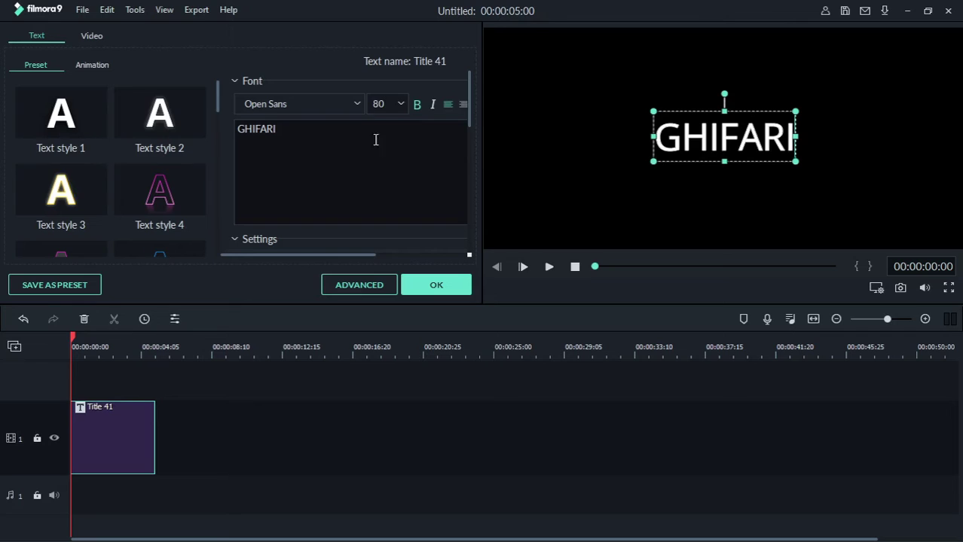
left_click(327, 105)
triple_click(327, 107)
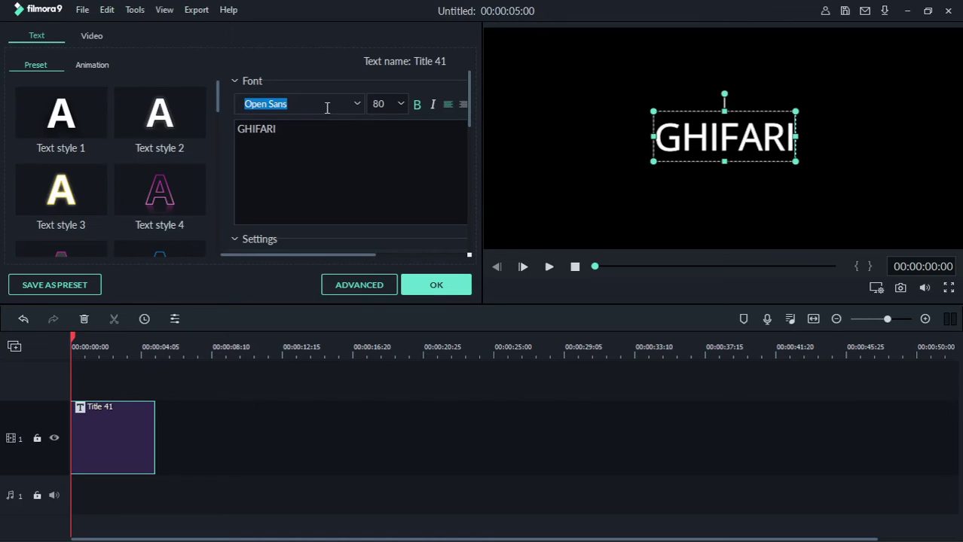
type("ftu")
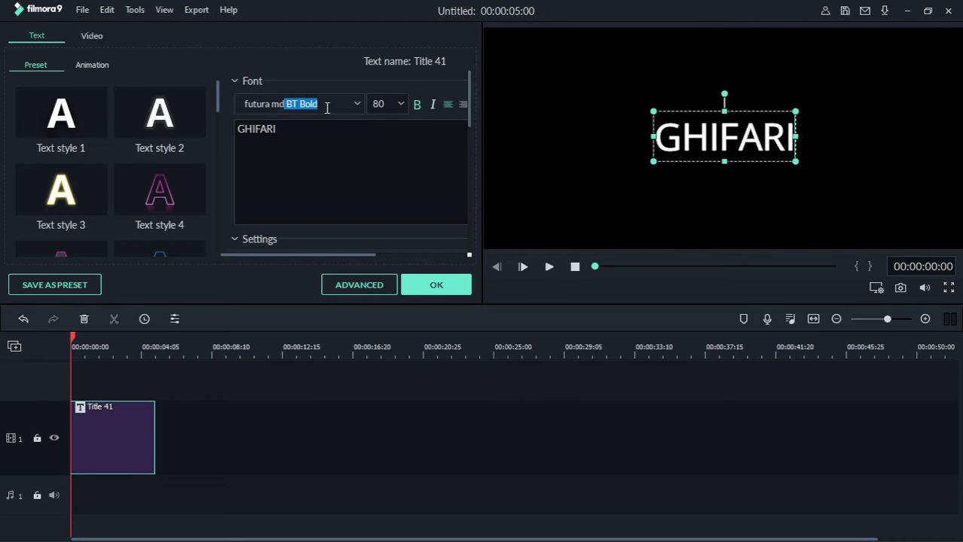
key("Return")
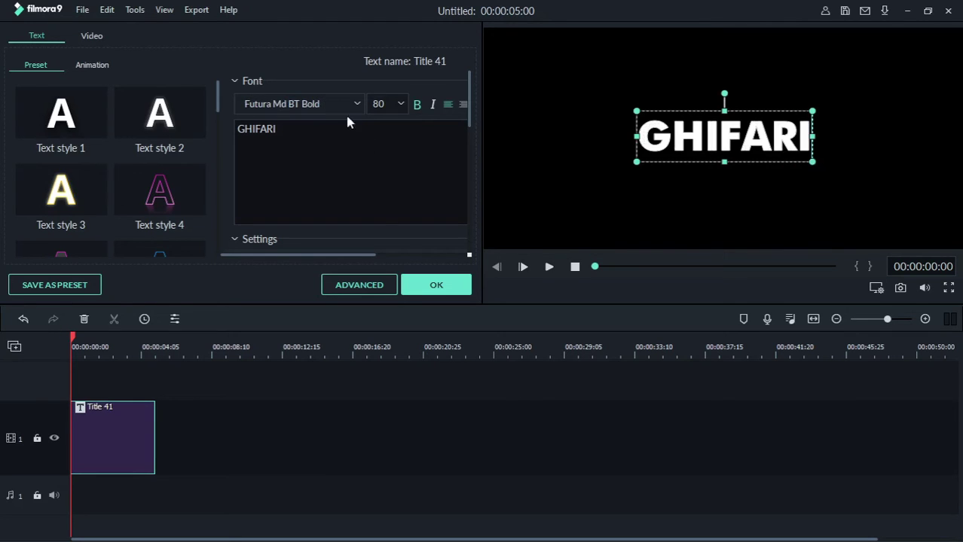
left_click(419, 294)
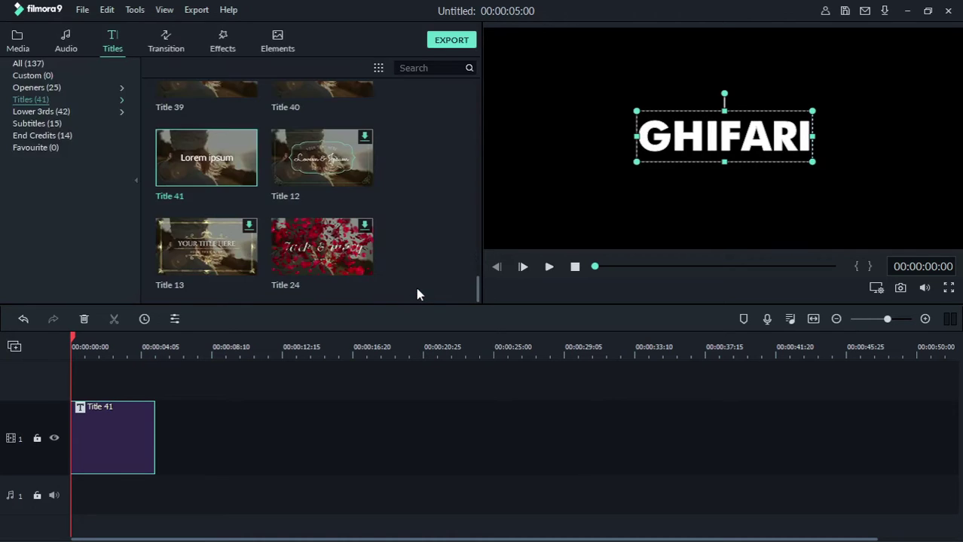
Split the title clip at 00:00:03:00 and delete the part after the cut
left_click(164, 379)
left_click(121, 415)
left_click(812, 319)
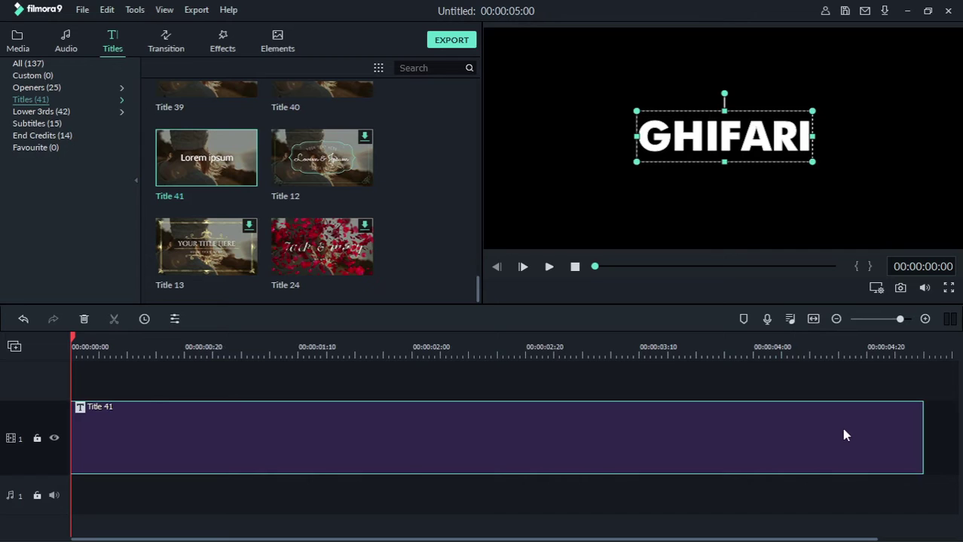
left_click(630, 350)
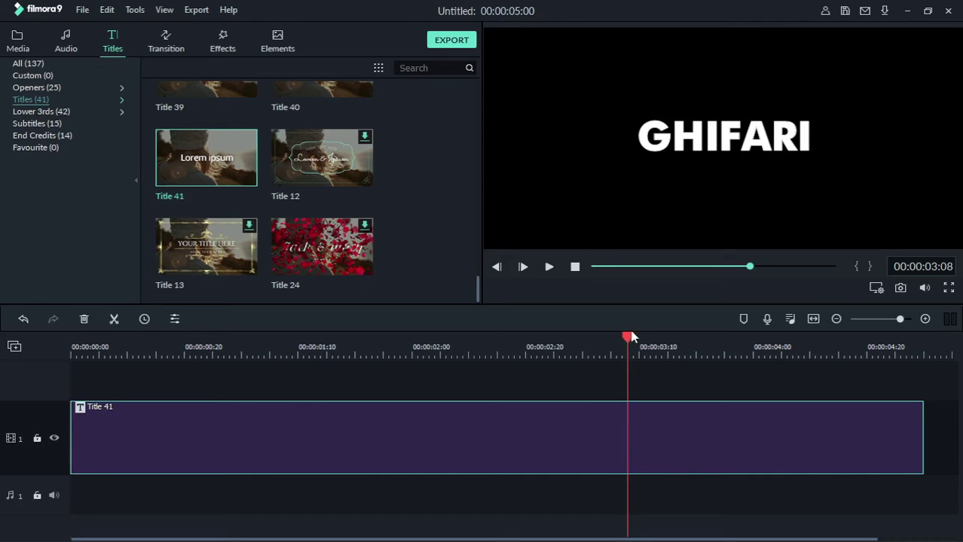
left_click_drag(630, 336, 583, 339)
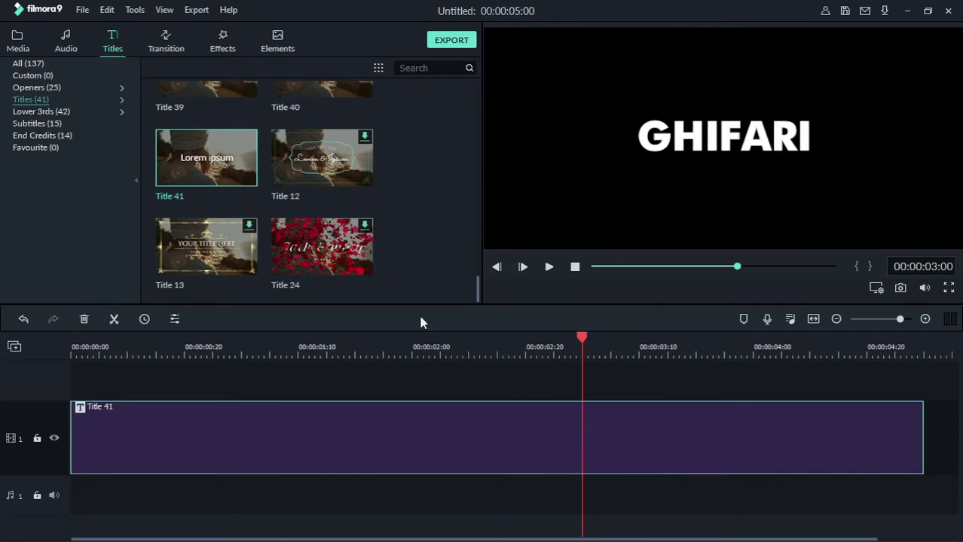
left_click(114, 319)
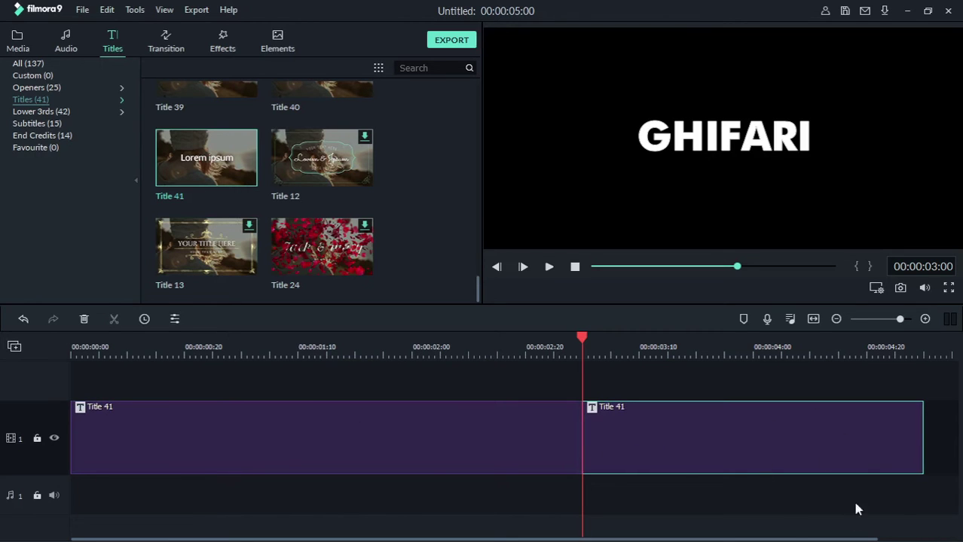
key("Delete")
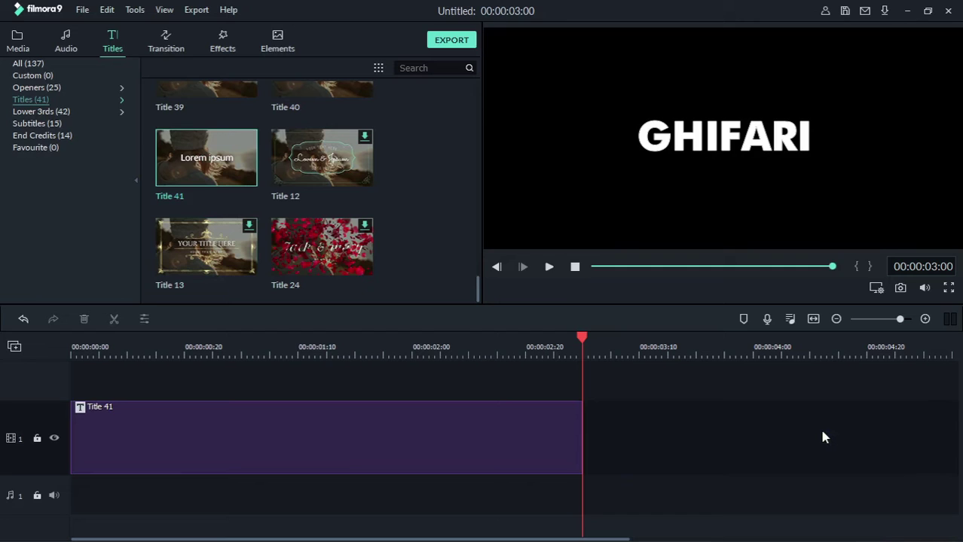
Duplicate the title clip onto video track 2 from 00:00:00:00, keeping track 1 locked only during the paste
key("Home")
left_click(167, 451)
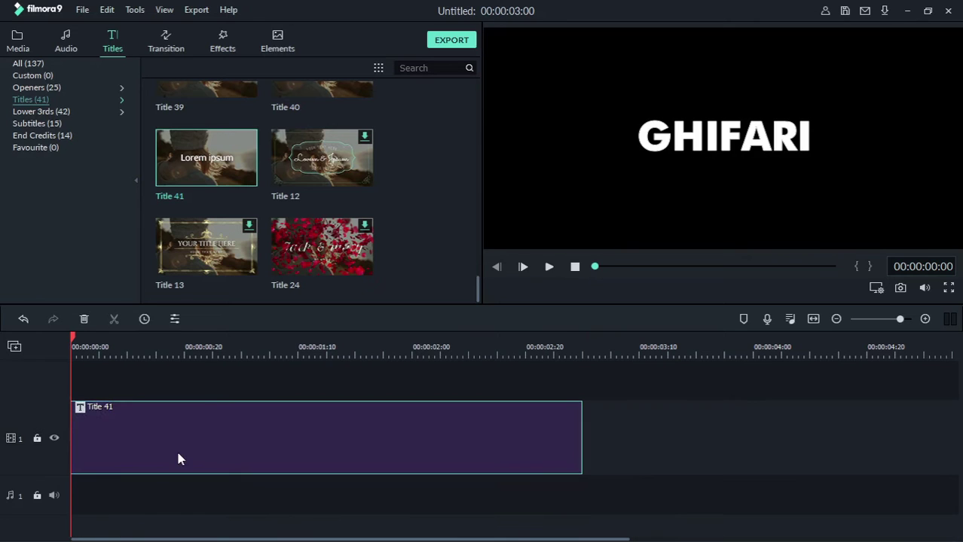
left_click(37, 439)
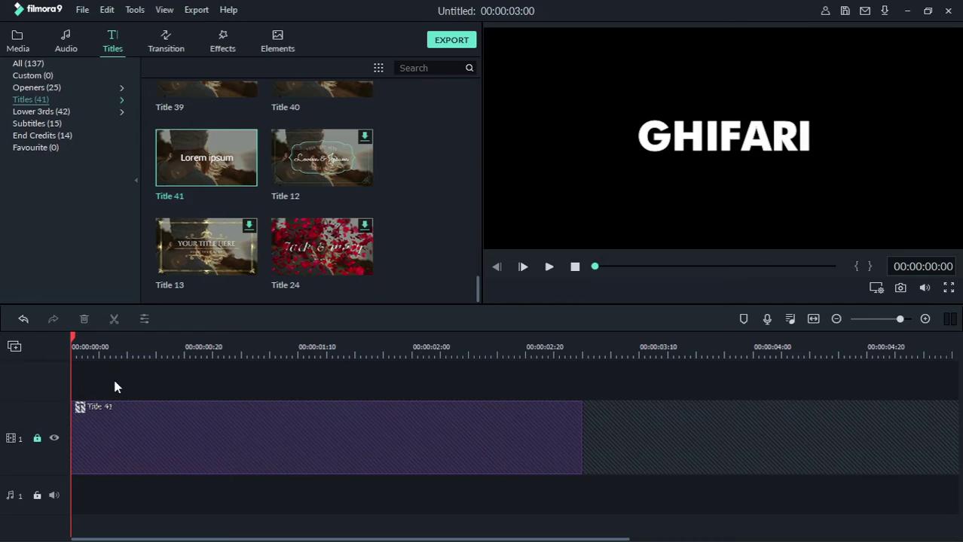
key("ctrl+v")
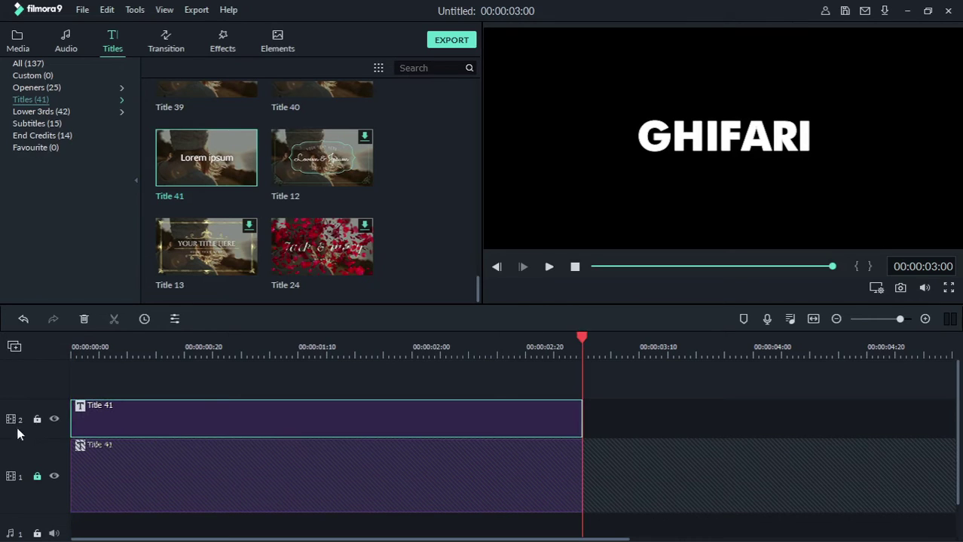
left_click(37, 477)
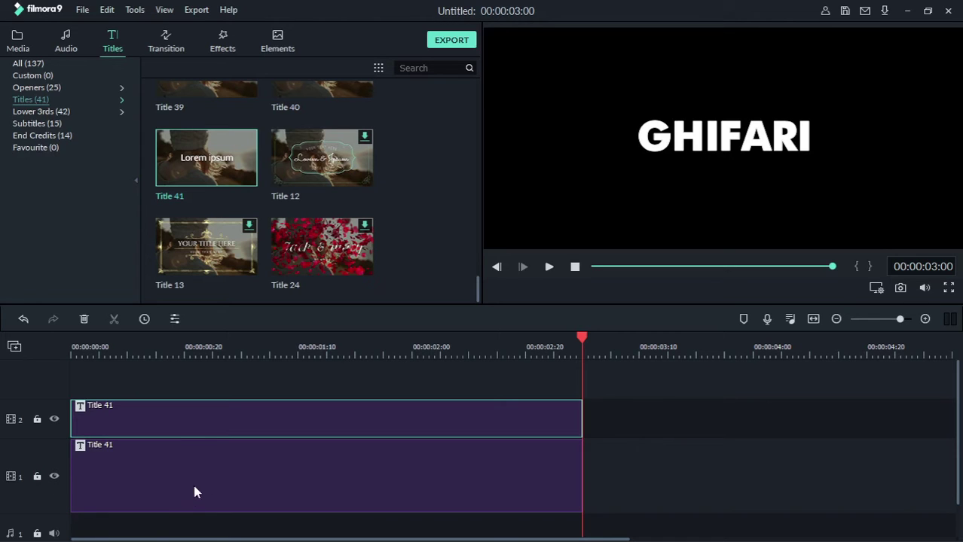
Set the text colour of the title on video track 1 to black and apply the change
left_click(222, 496)
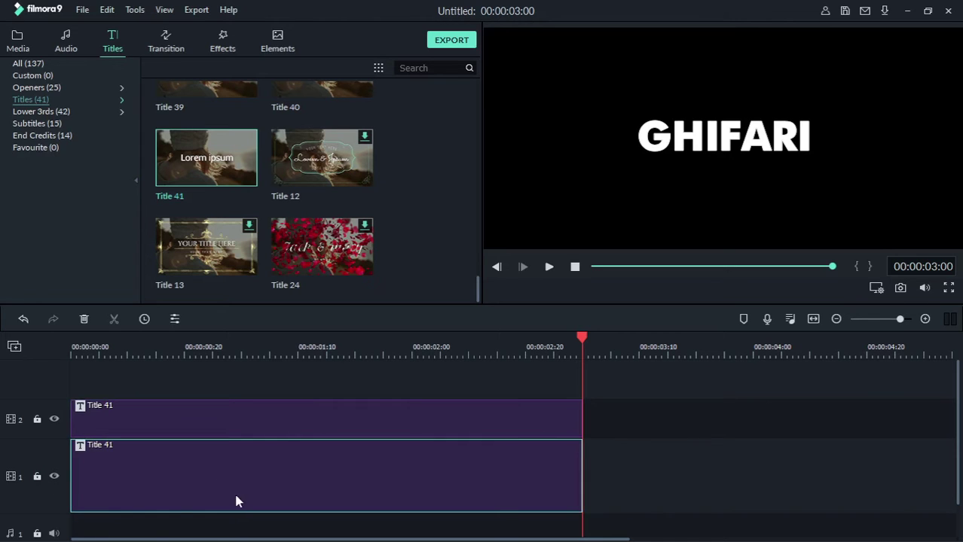
key("alt+e")
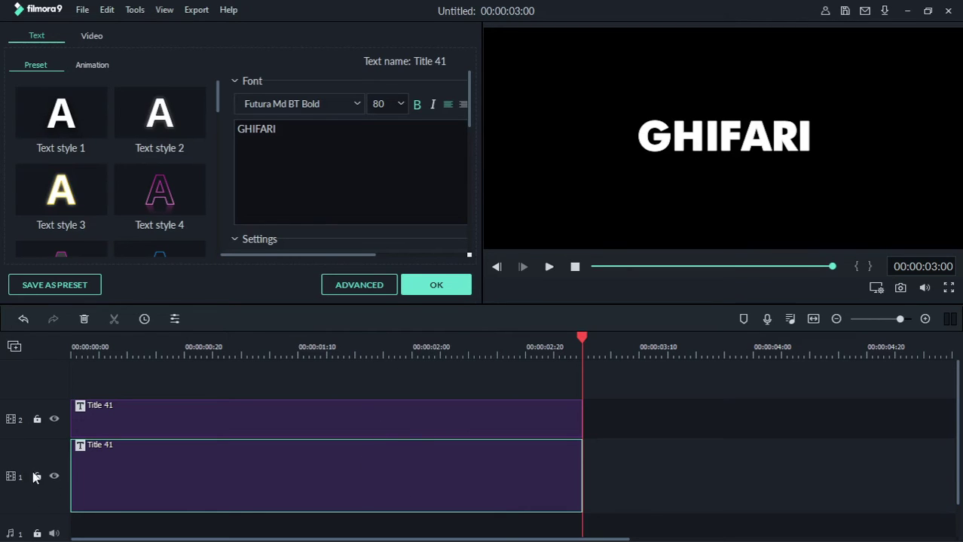
scroll(273, 244, "down", 2)
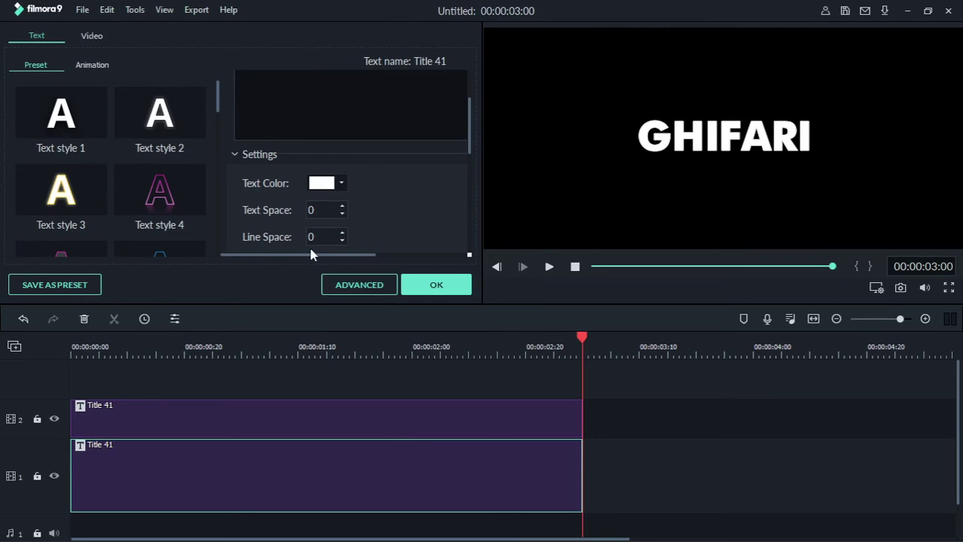
left_click(418, 293)
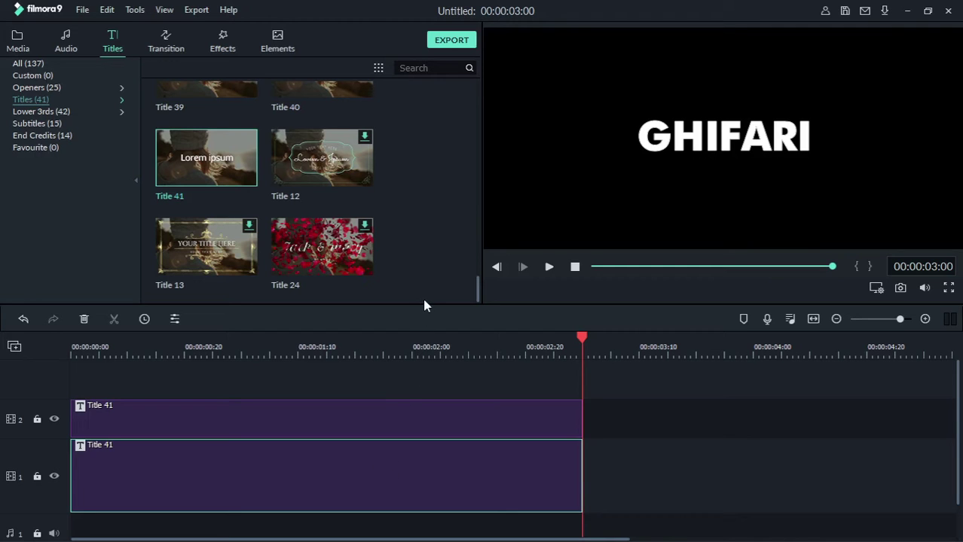
scroll(362, 159, "up", 2)
key("ctrl+a")
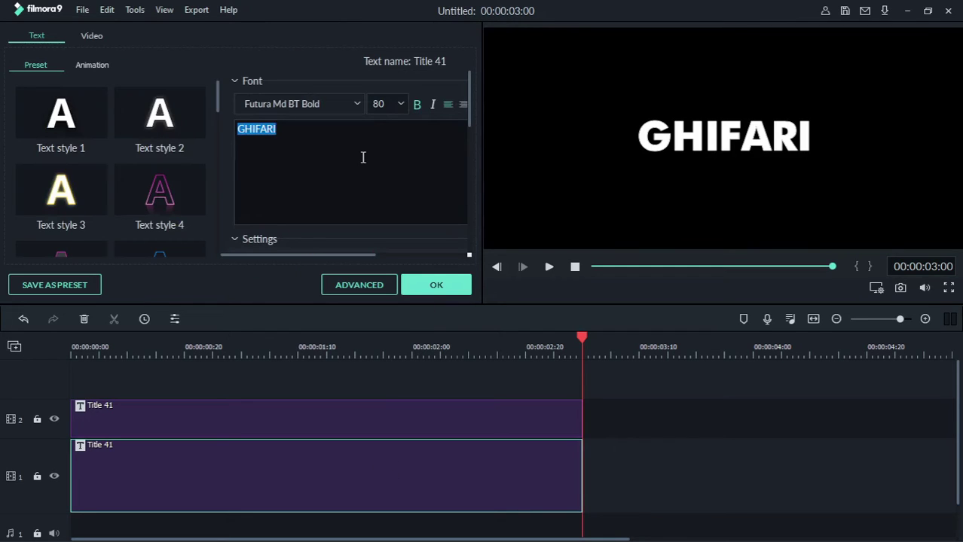
scroll(353, 163, "down", 1)
left_click(318, 235)
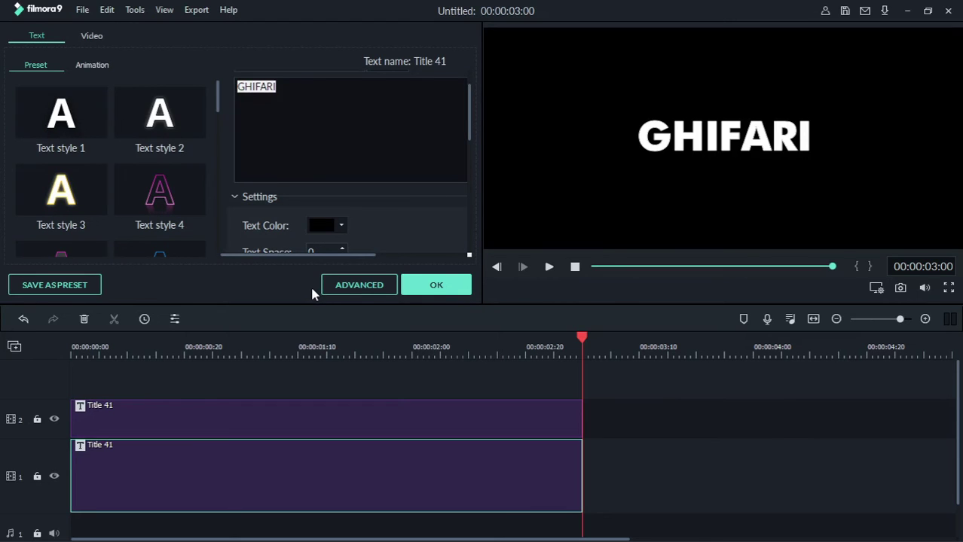
left_click(410, 294)
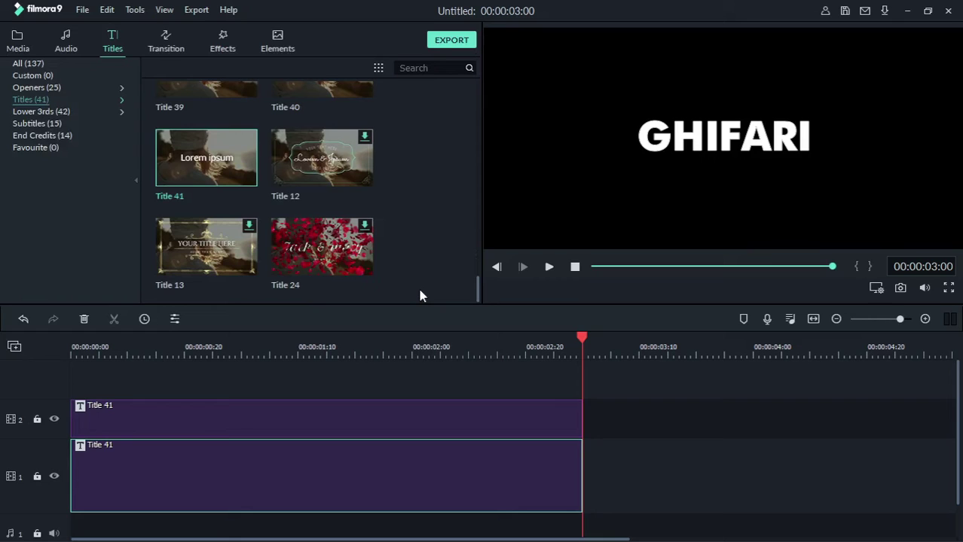
Split both title clips on video tracks 1 and 2 at 00:00:02:00
left_click(548, 340)
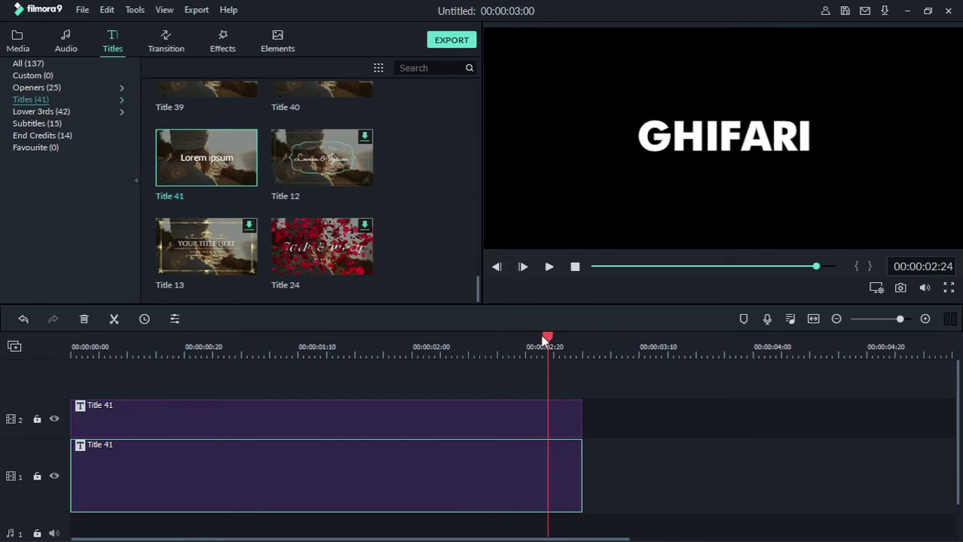
left_click_drag(548, 337, 413, 343)
left_click(435, 414)
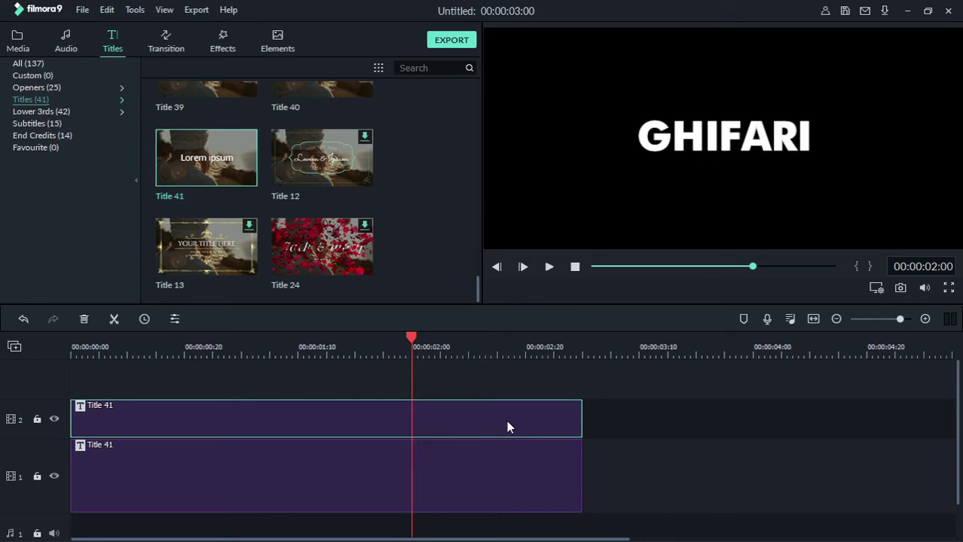
left_click(268, 490, "ctrl")
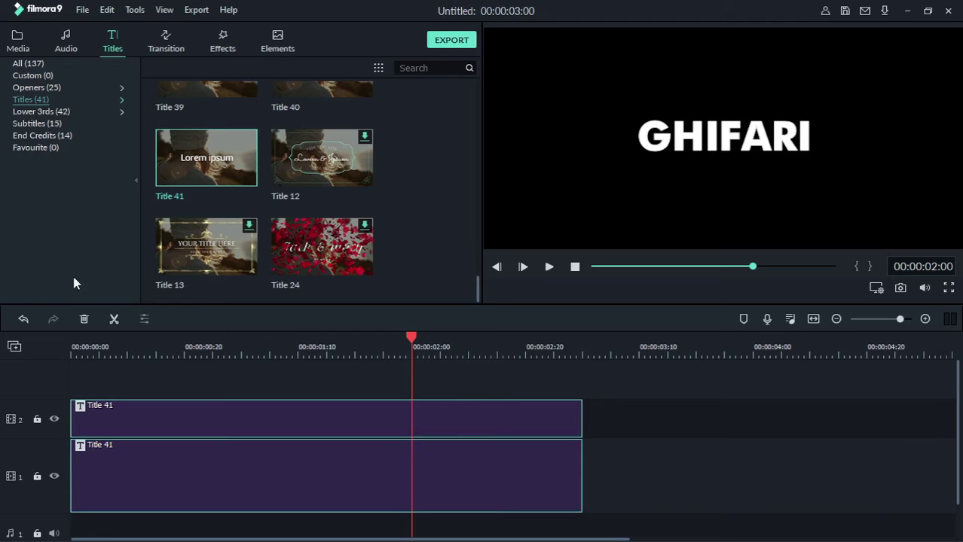
left_click(114, 319)
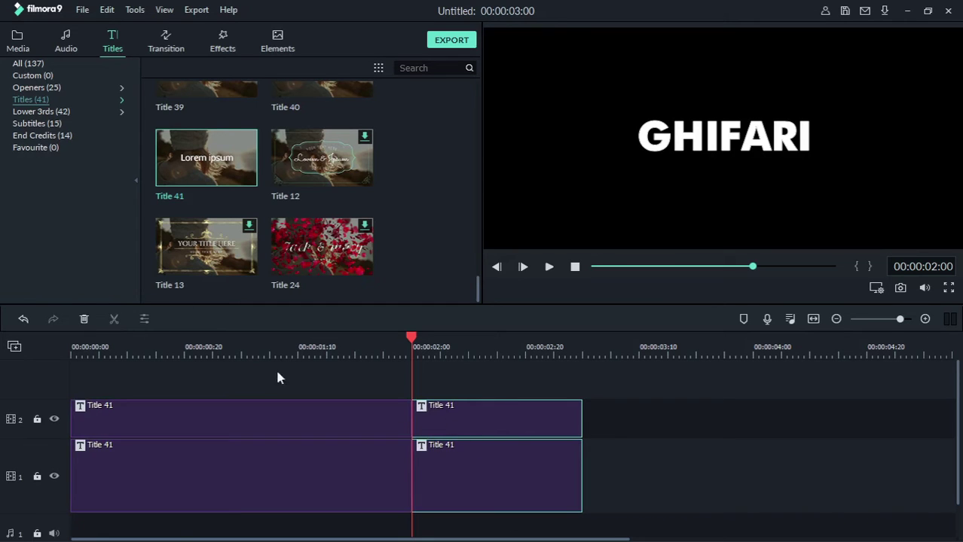
left_click(631, 467)
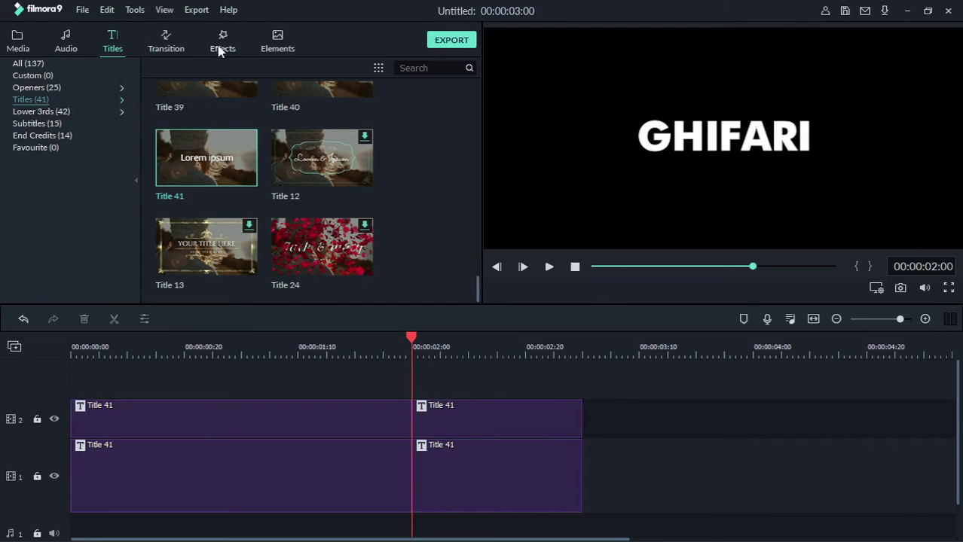
Apply the Deposit Up transition to the start of the first title clip on video track 2 and preview it
left_click(172, 42)
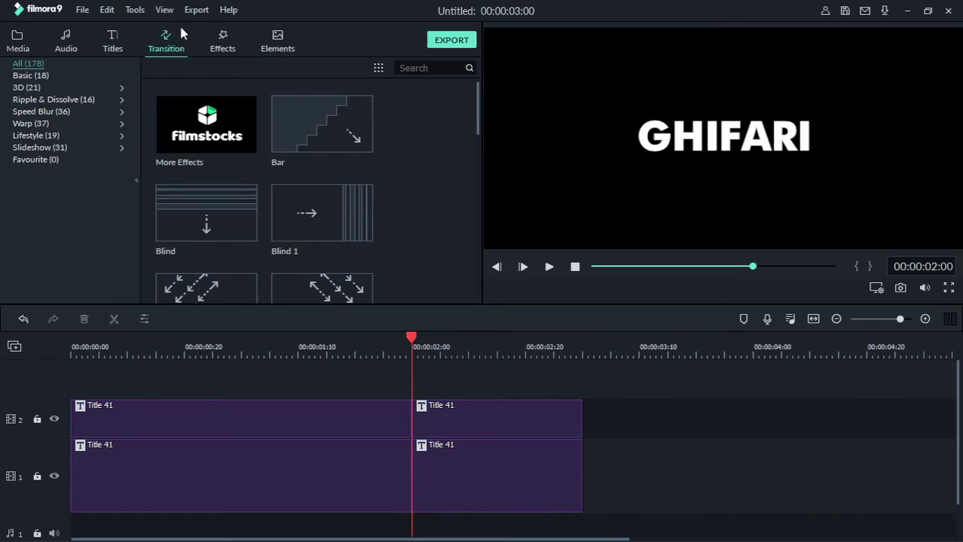
left_click(422, 69)
type("Depo")
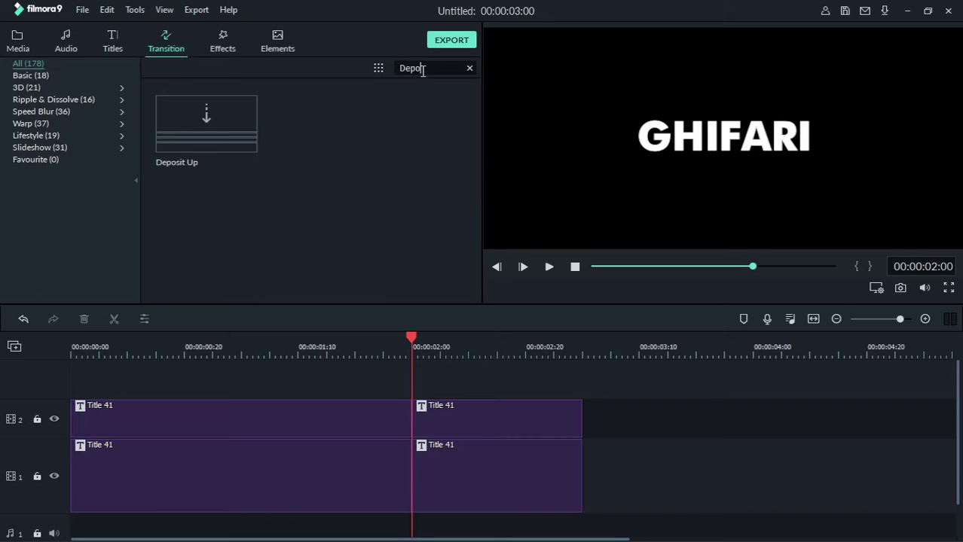
left_click(184, 165)
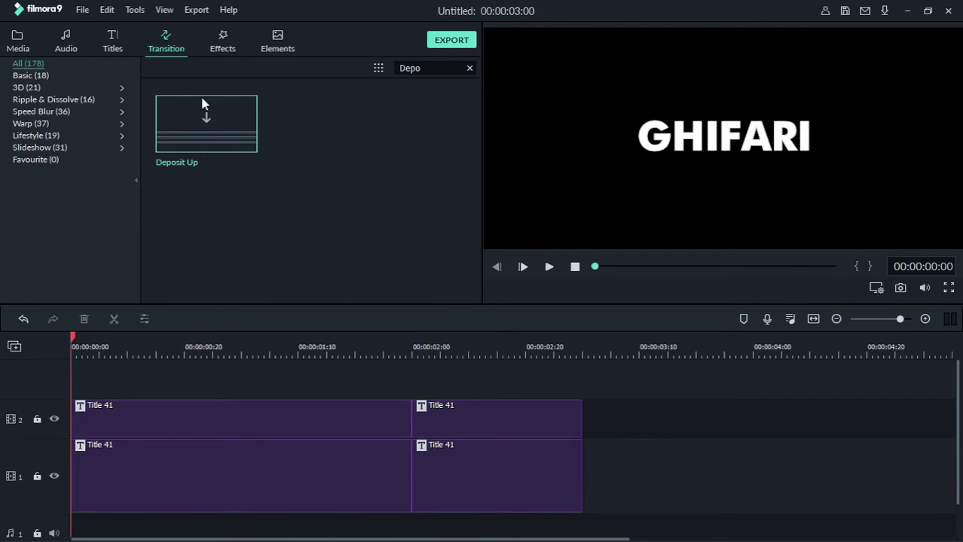
mouse_move(208, 132)
left_click_drag(228, 142, 107, 411)
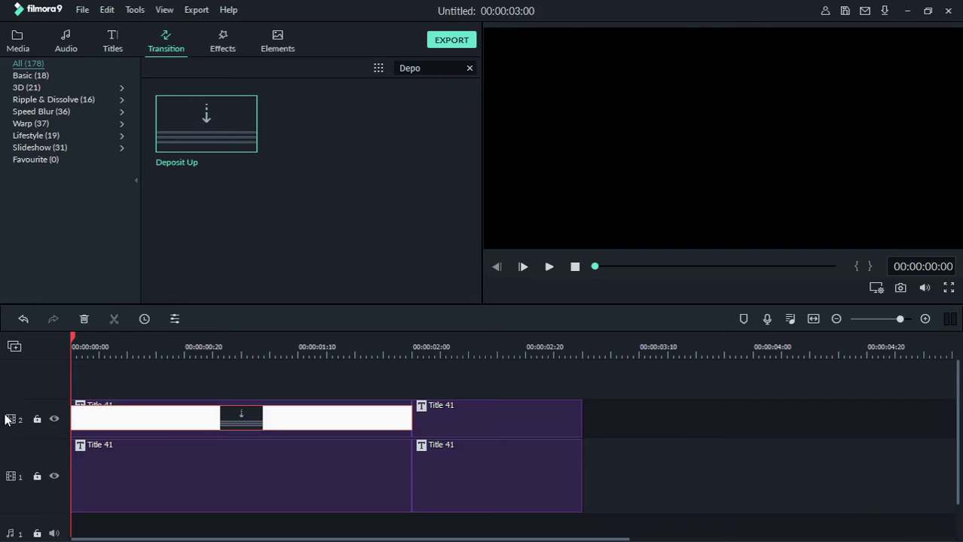
left_click(550, 267)
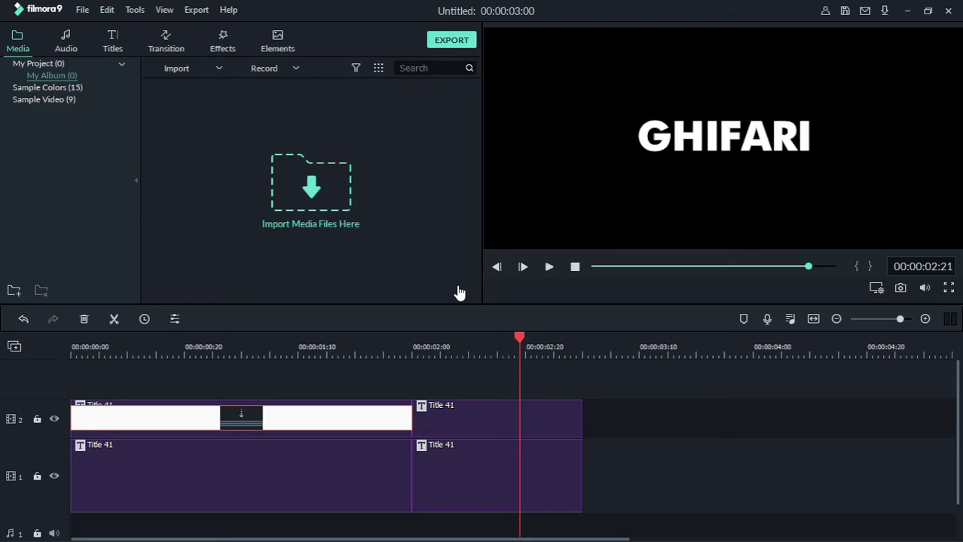
Import the logo1 image onto video track 3 from 00:00:00:00 and trim it to end at 00:00:03:00
left_click(65, 45)
left_click(33, 43)
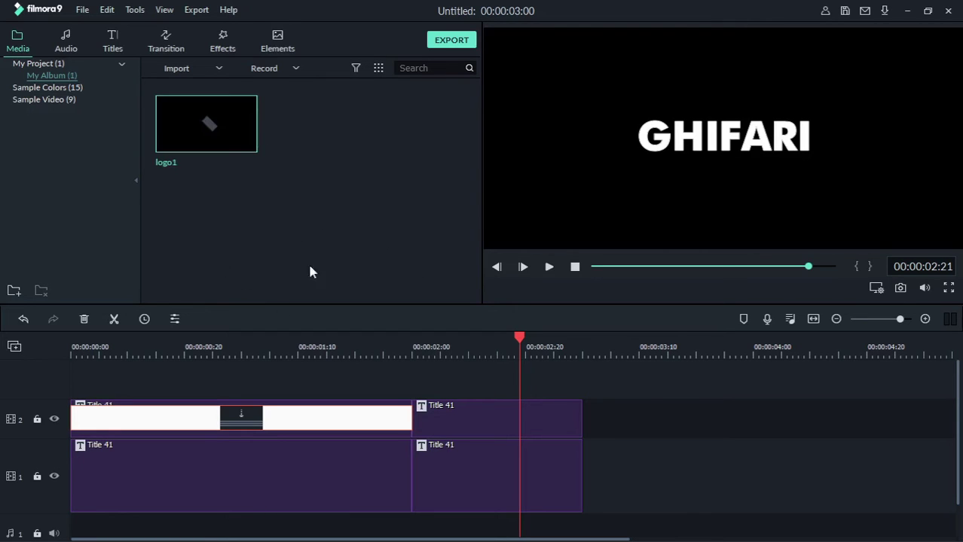
left_click_drag(237, 127, 69, 458)
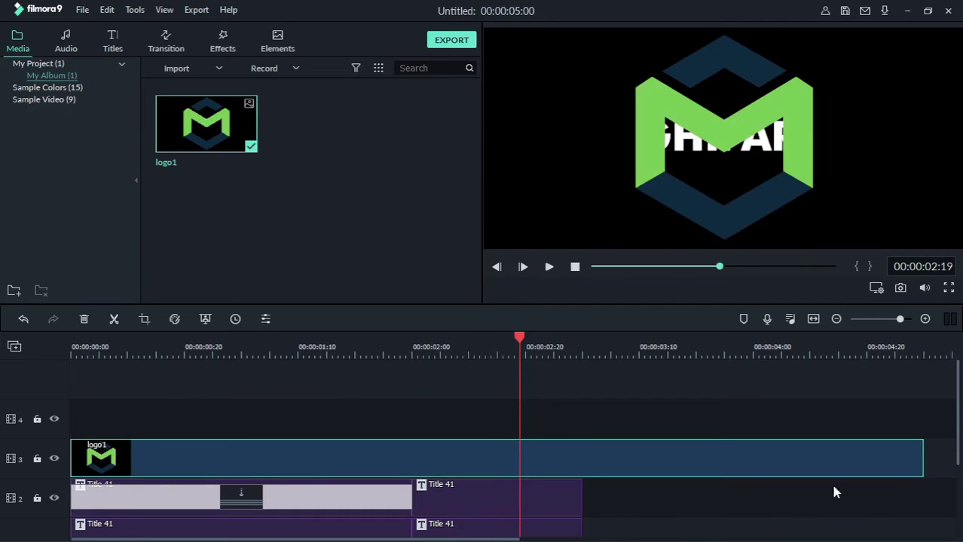
left_click_drag(920, 455, 582, 471)
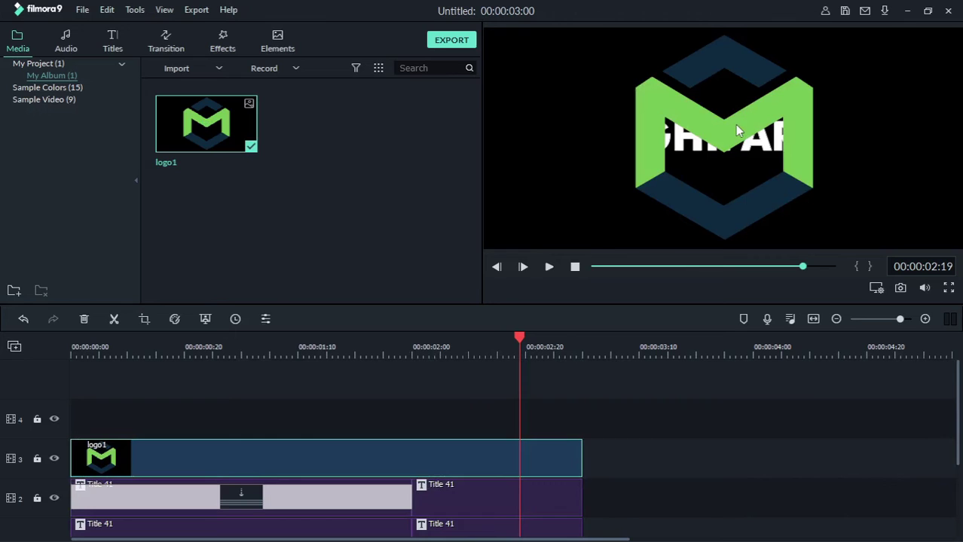
left_click(191, 432)
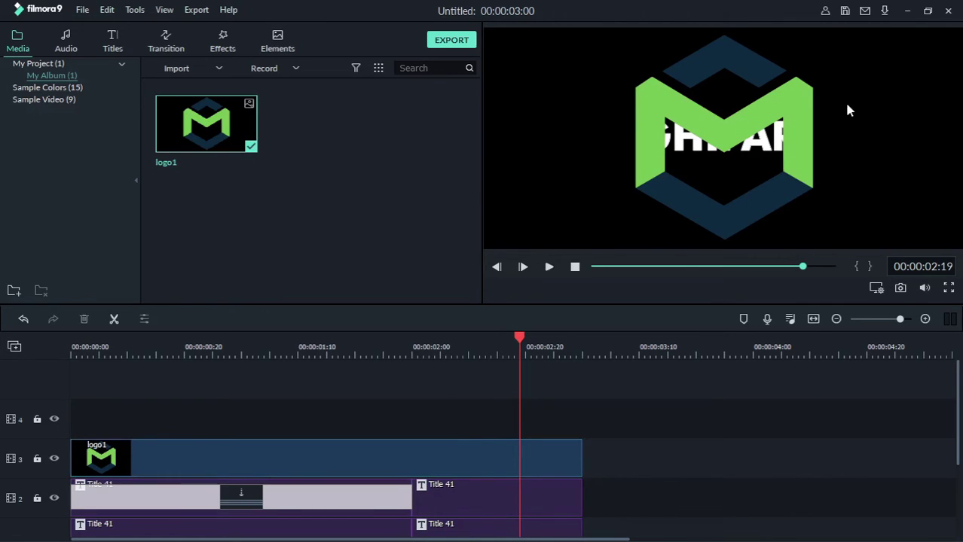
Shrink the logo1 image in the preview and position it centred just above the title text
left_click(148, 457)
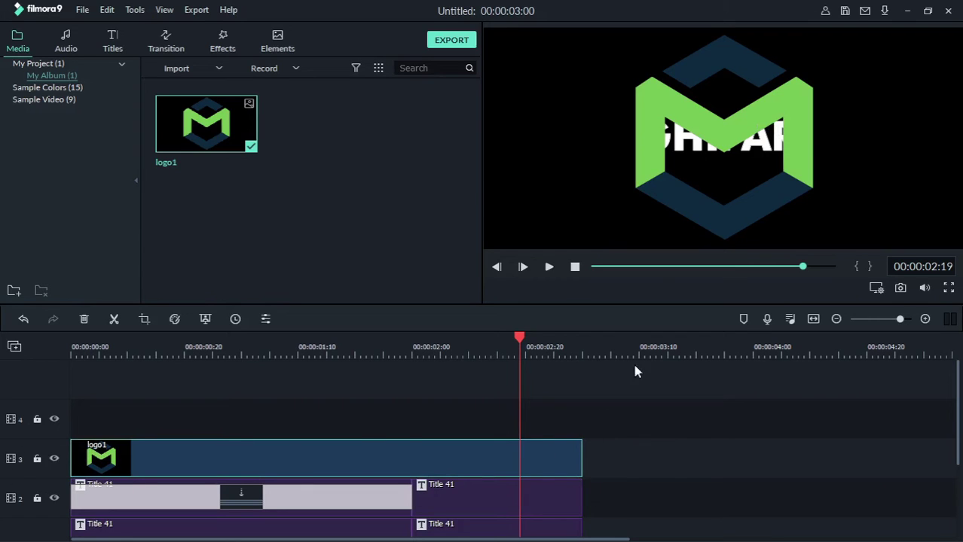
left_click(719, 127)
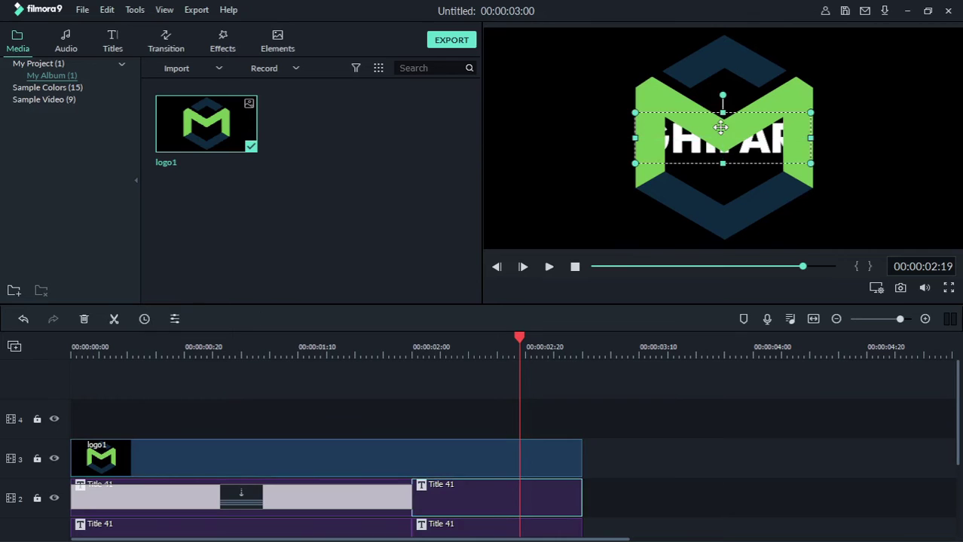
left_click(775, 97)
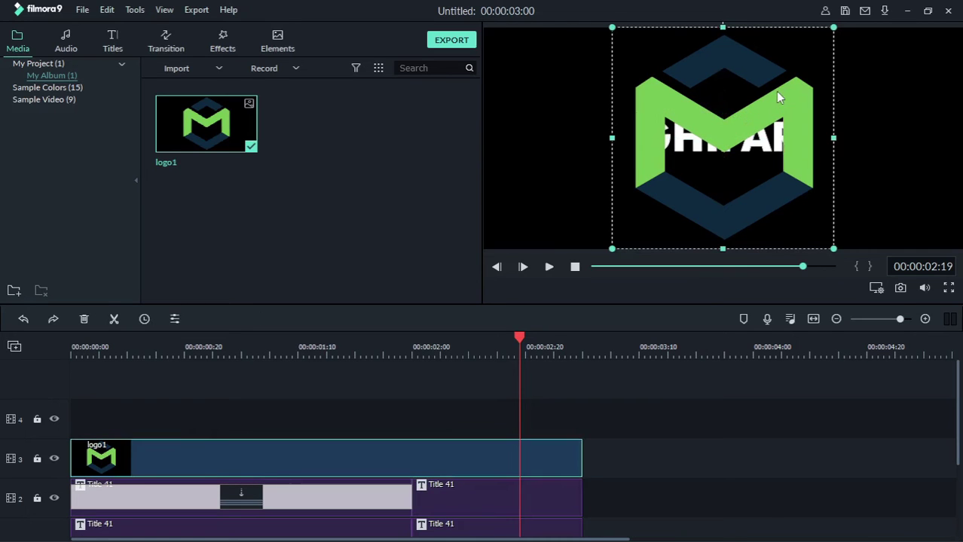
left_click_drag(834, 251, 748, 101)
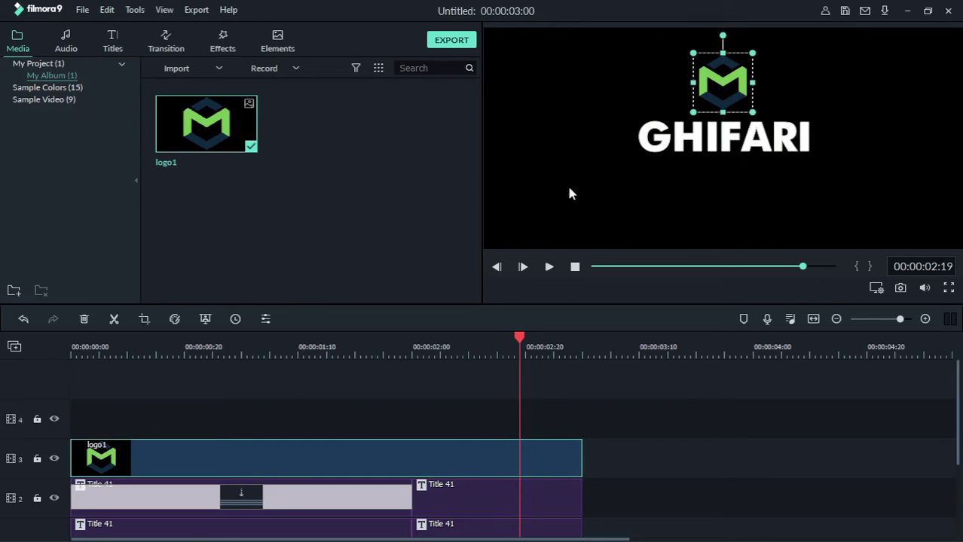
left_click(314, 247)
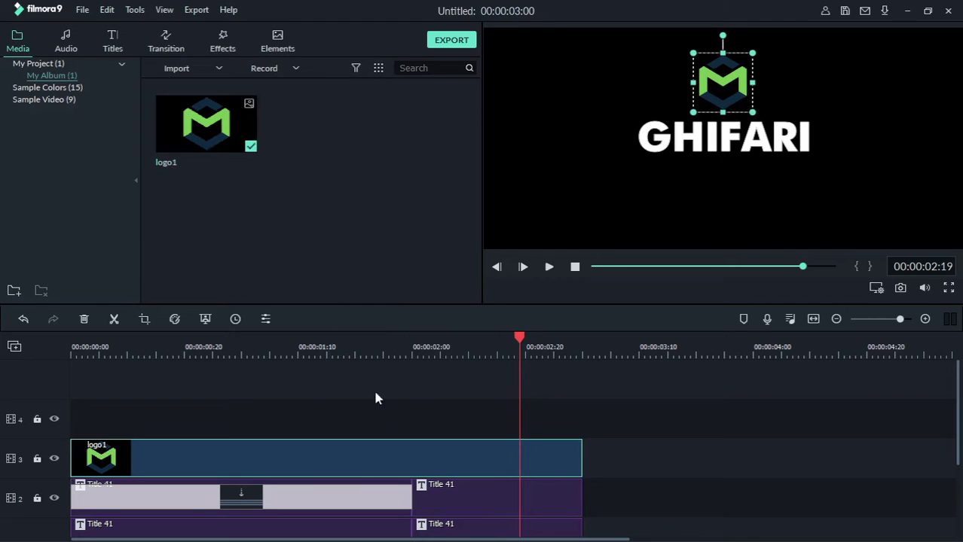
double_click(420, 494)
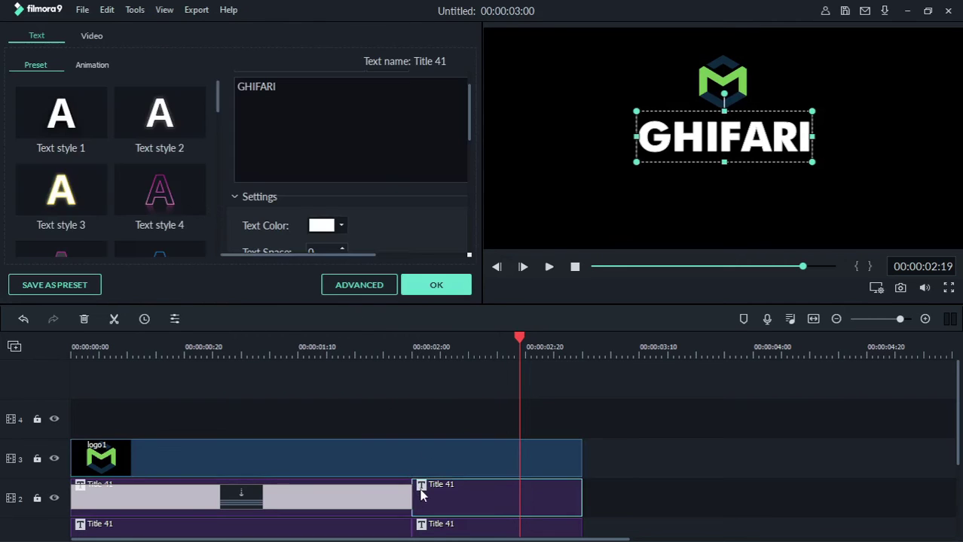
left_click(410, 290)
Duplicate the logo1 clip onto video track 4 and align the copy with the start of the timeline
left_click(383, 464)
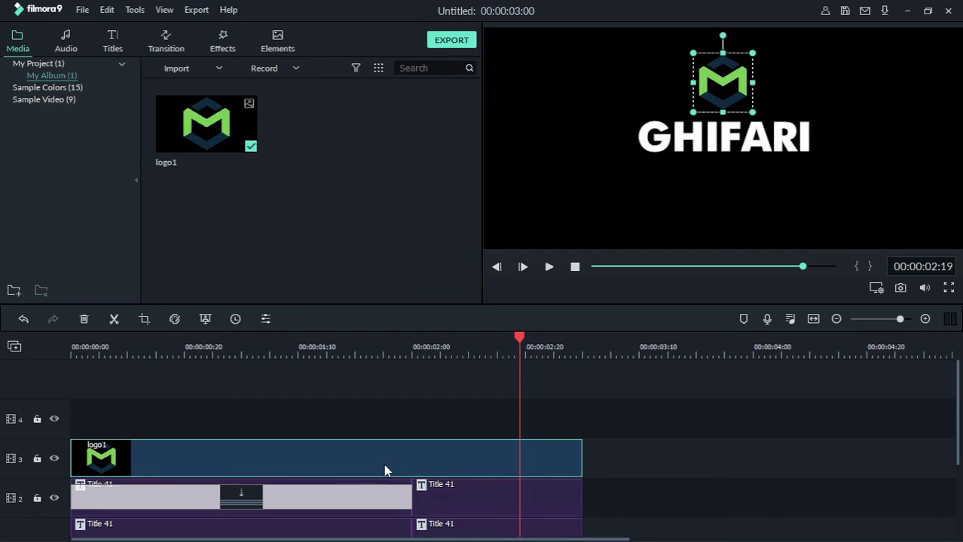
left_click(14, 426)
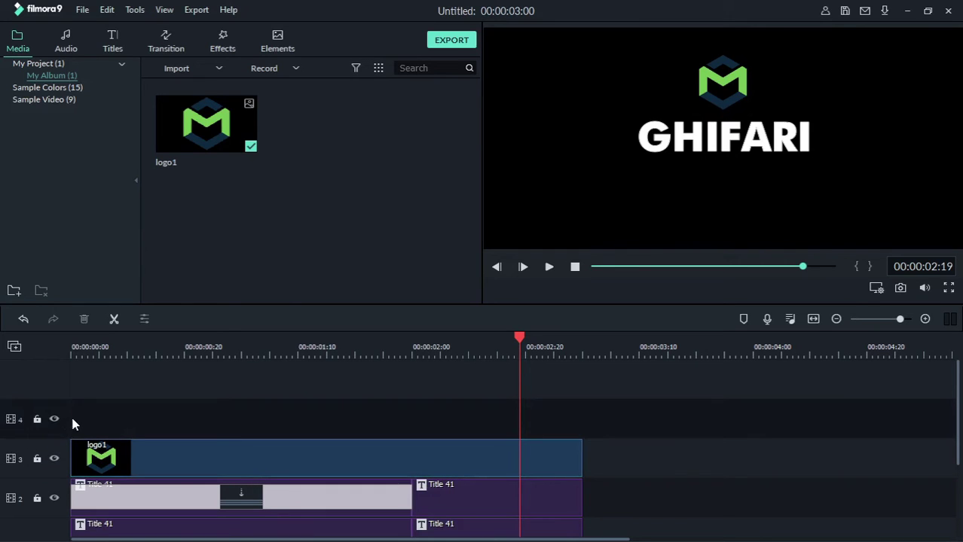
key("ctrl+v")
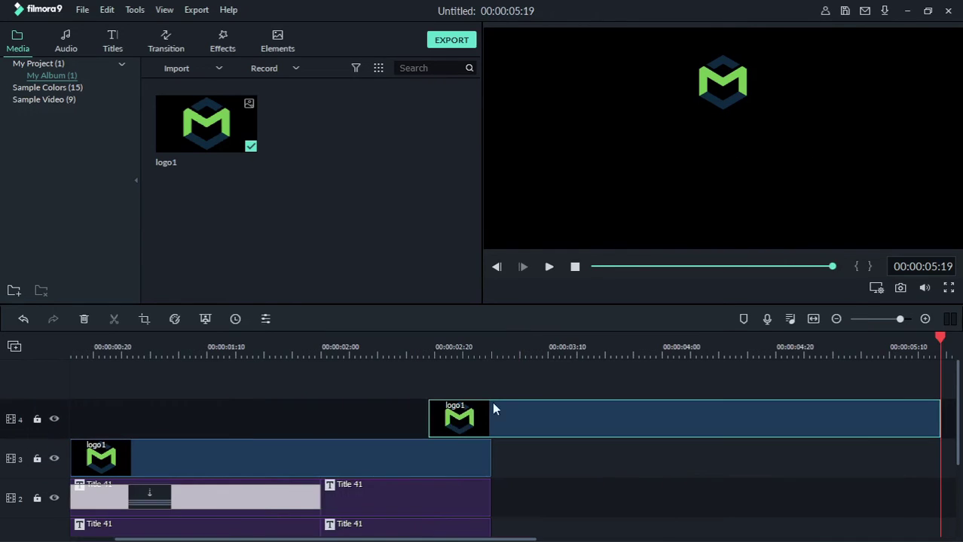
left_click_drag(493, 408, 27, 422)
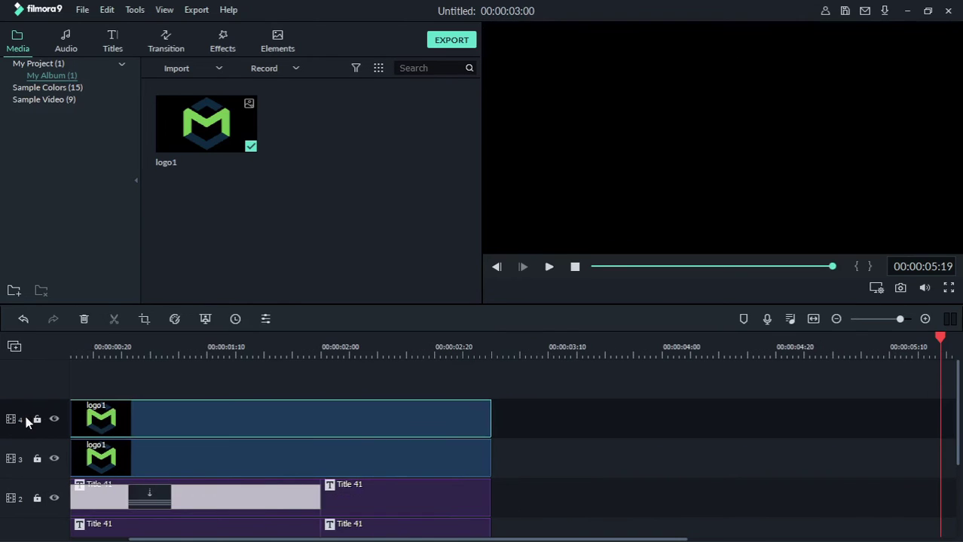
left_click_drag(578, 540, 394, 540)
Darken the logo1 clip on video track 3 with advanced color correction, lowering exposure and brightness to their minimum
left_click(232, 449)
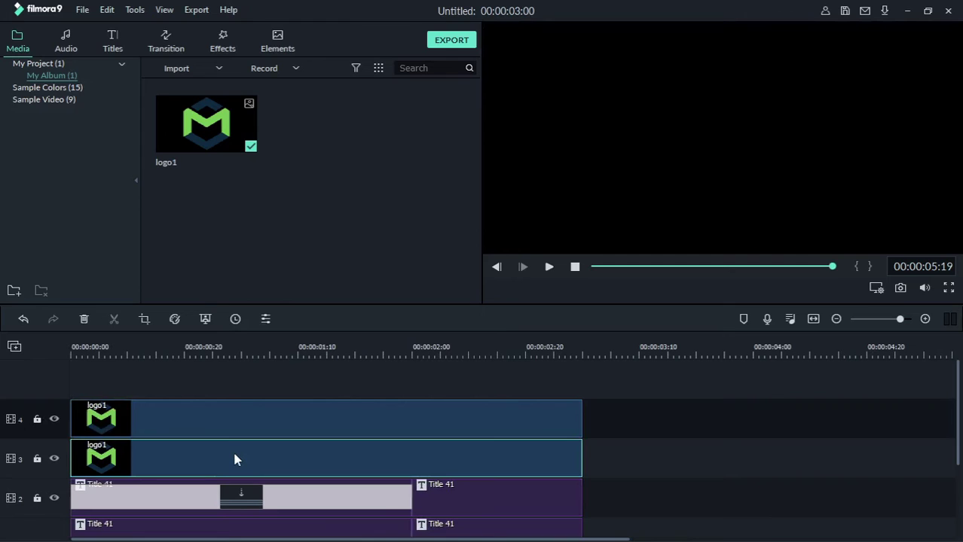
scroll(234, 450, "down", 1)
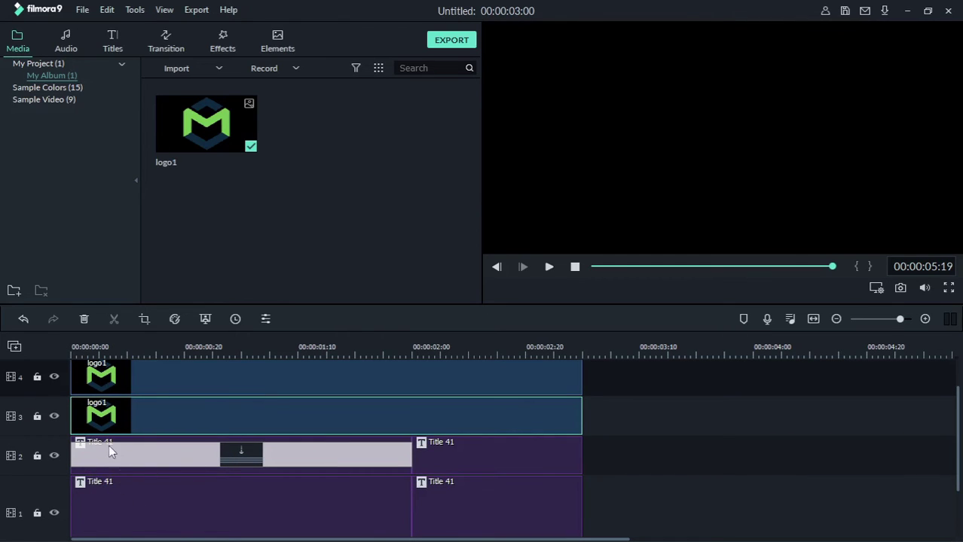
scroll(111, 450, "up", 1)
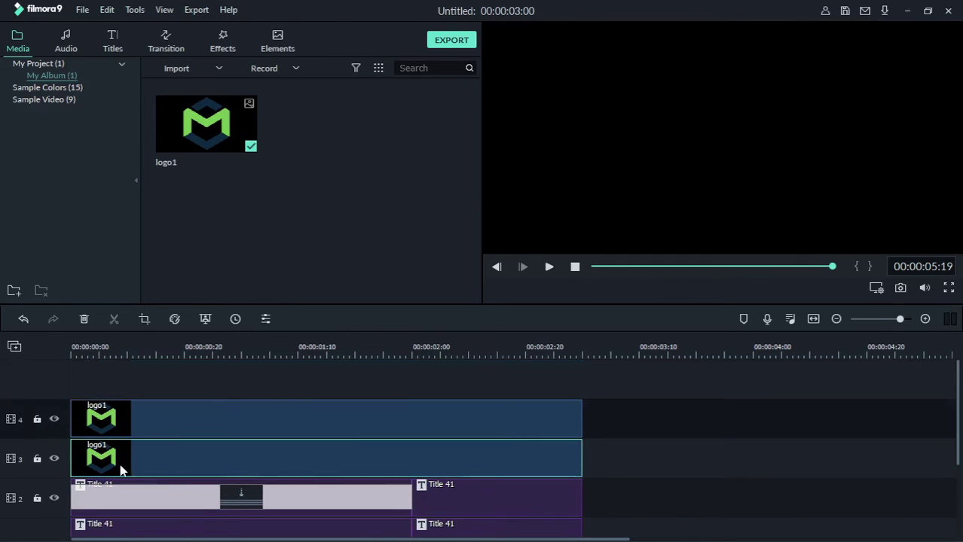
right_click(170, 468)
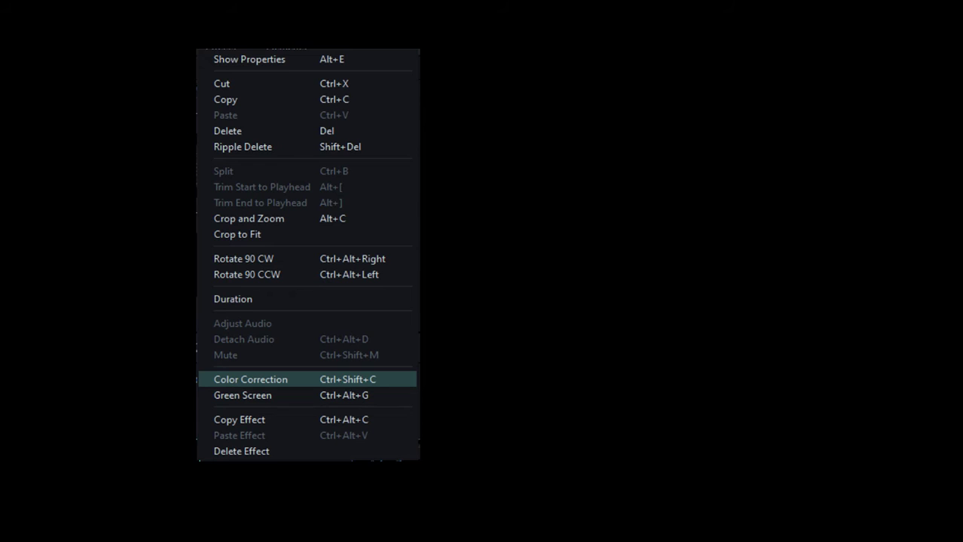
left_click(251, 378)
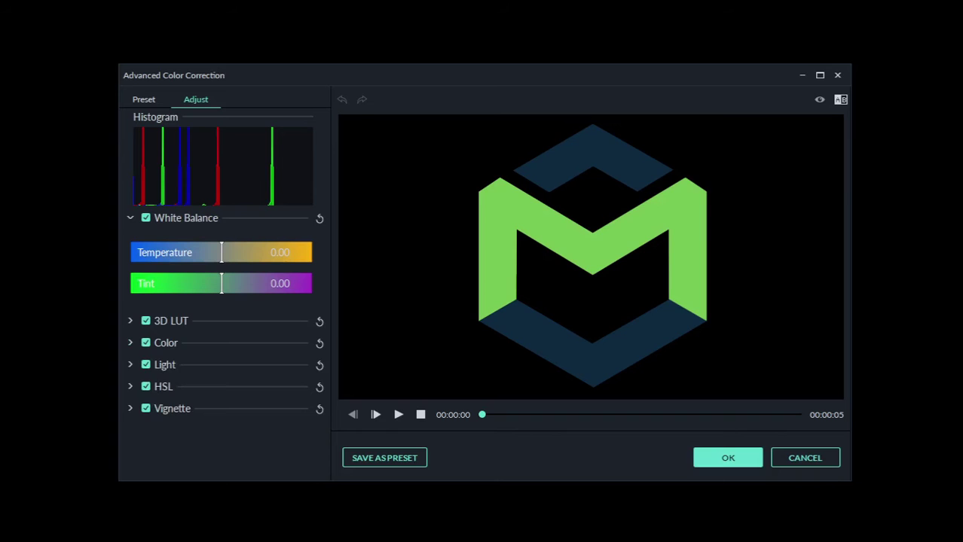
left_click(129, 342)
left_click_drag(219, 380, 132, 380)
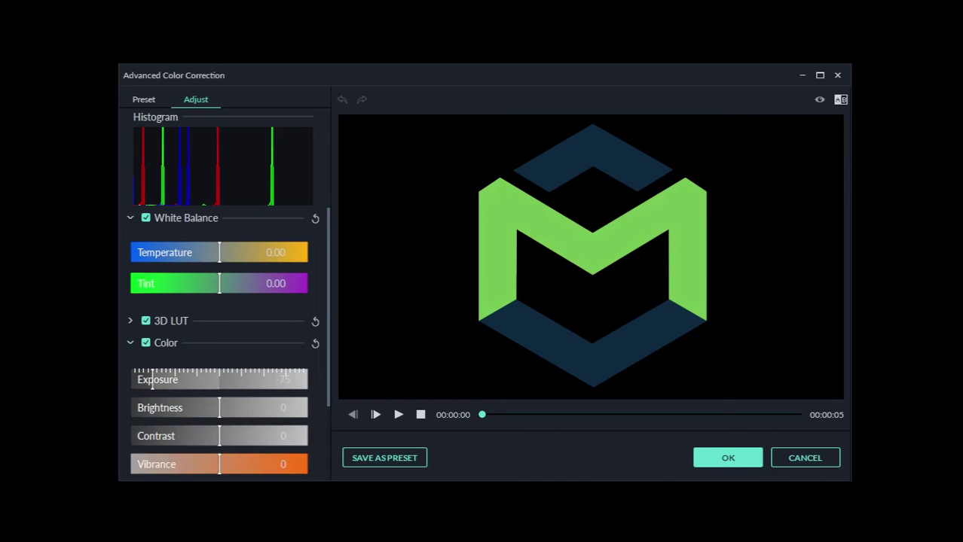
left_click_drag(220, 407, 132, 407)
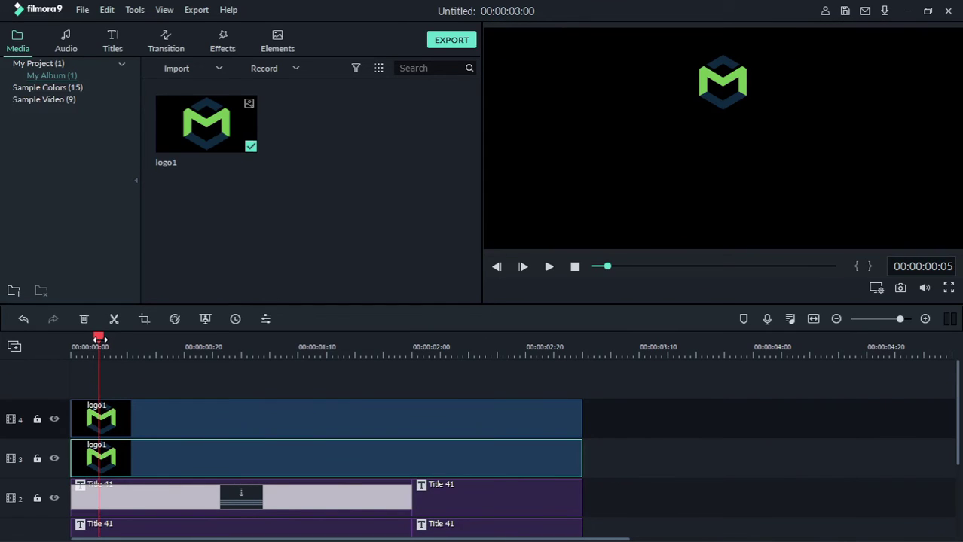
Split the logo1 clips on video tracks 3 and 4 at 00:00:02:00, where the title clips are cut
left_click(149, 428)
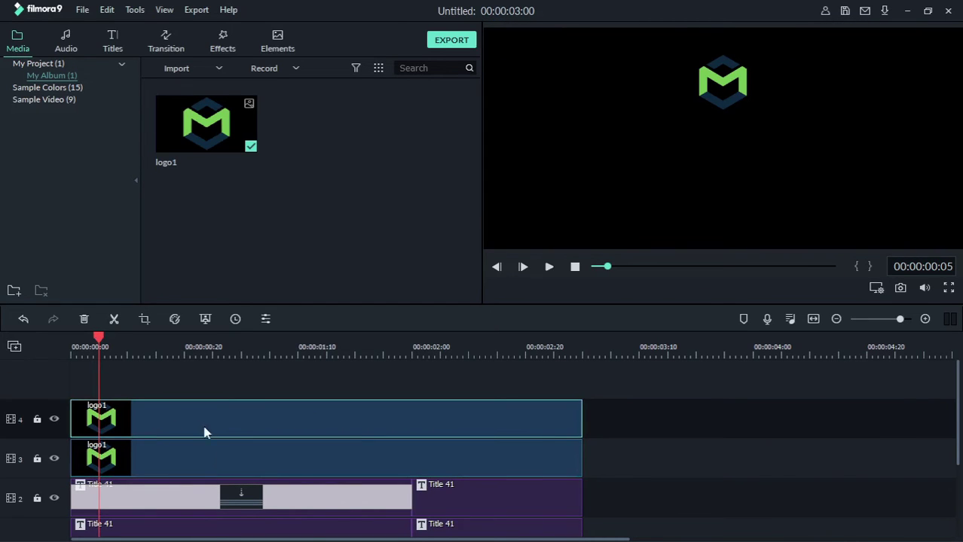
double_click(440, 499)
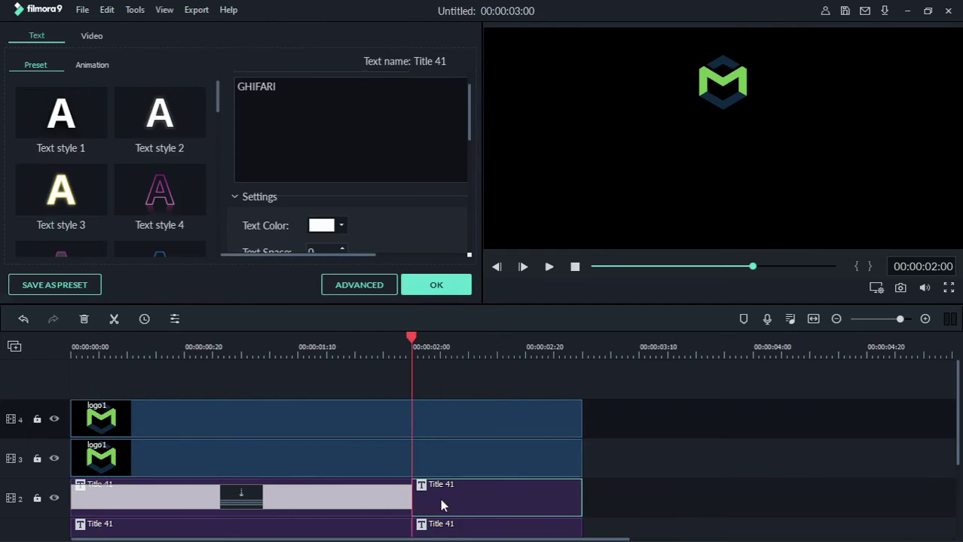
double_click(358, 419)
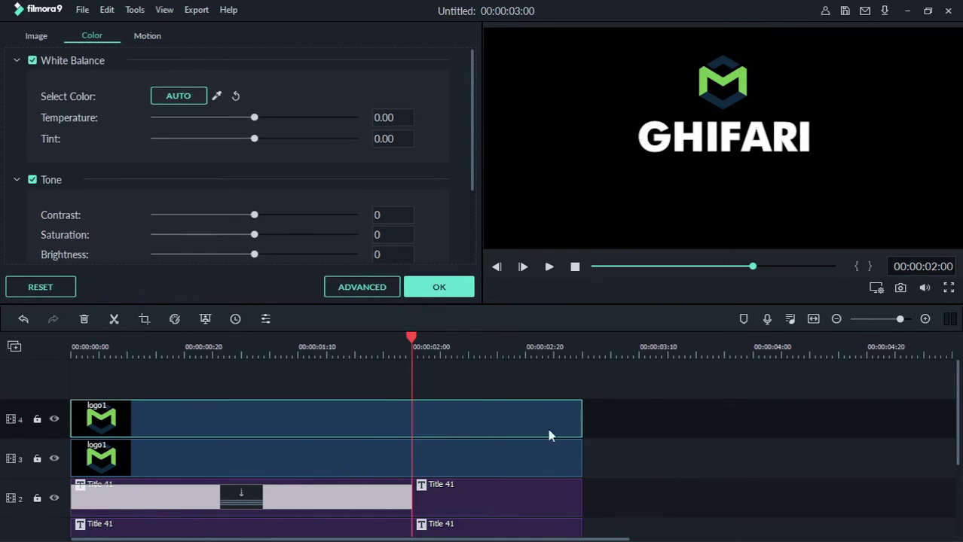
left_click(500, 463, "ctrl")
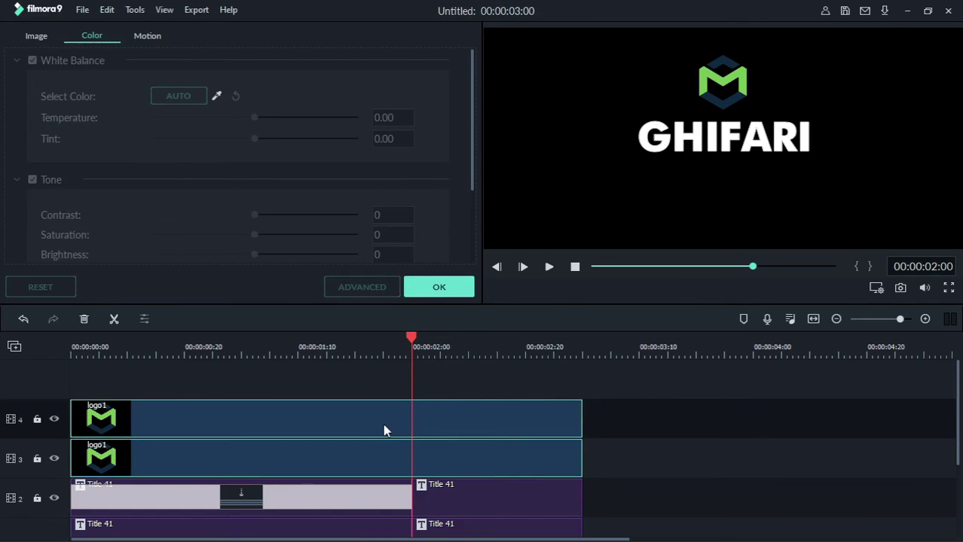
left_click(452, 289)
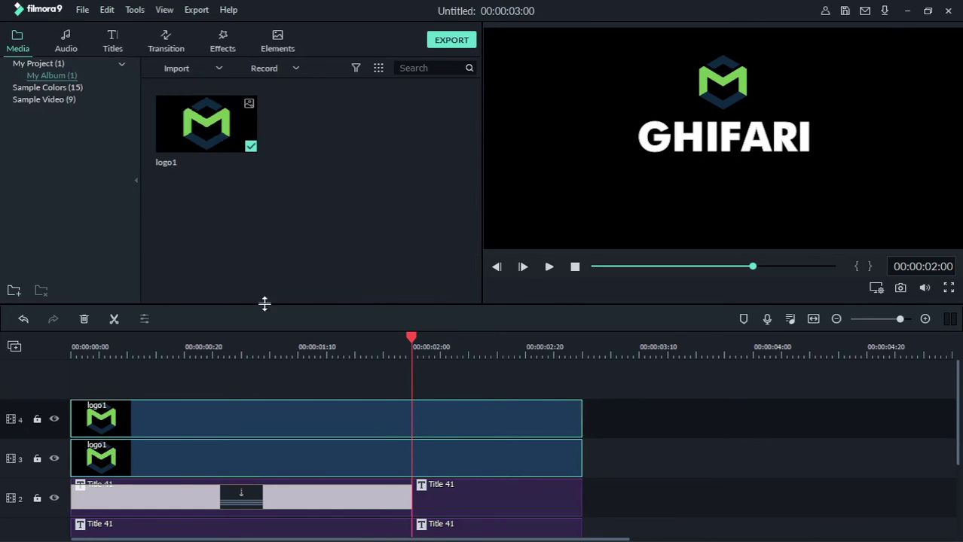
left_click(115, 320)
Trim the second logo1 segments on video tracks 3 and 4 to end at 00:00:03:00
left_click(561, 464)
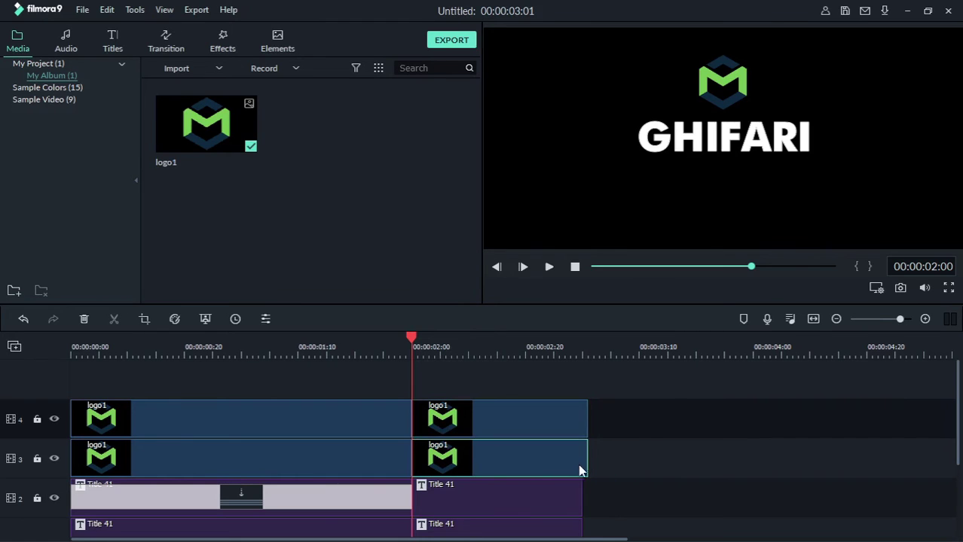
left_click_drag(579, 470, 579, 461)
left_click(577, 429)
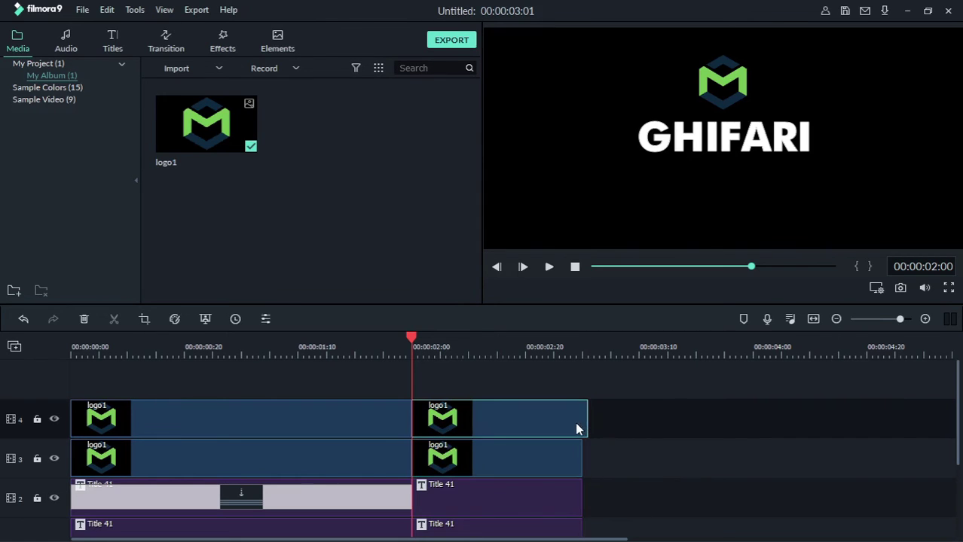
left_click_drag(585, 424, 577, 427)
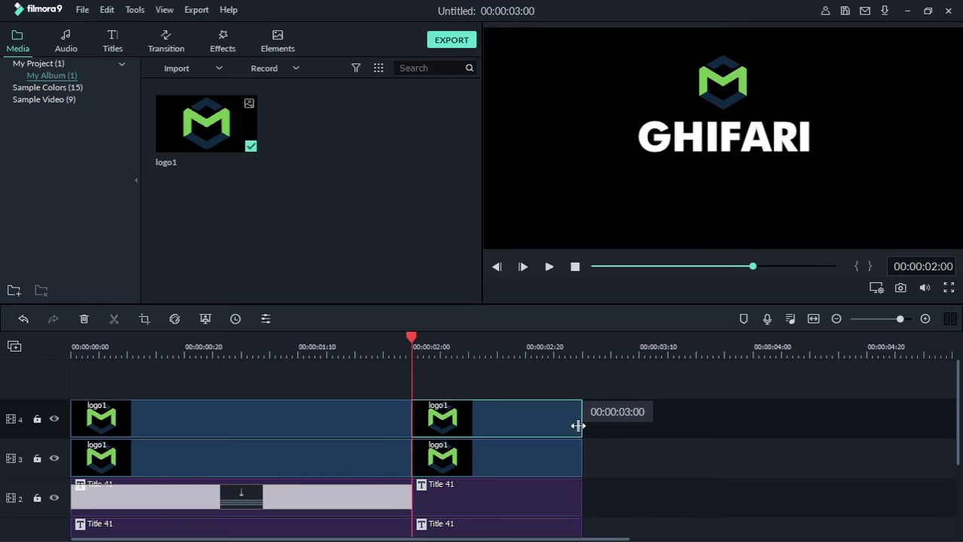
left_click(608, 446)
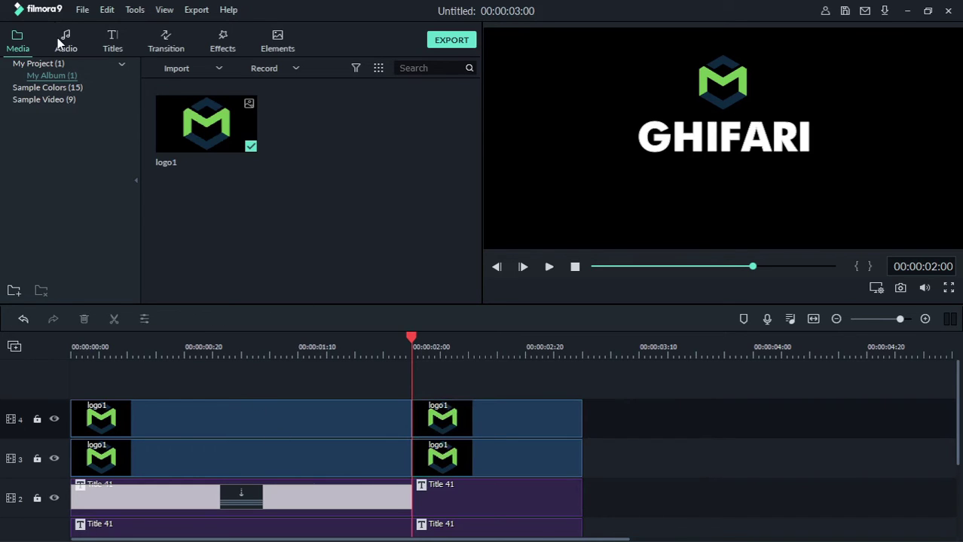
Apply the Deposit Up transition to the first logo1 segment on video track 4 and play the result from the start
left_click(158, 50)
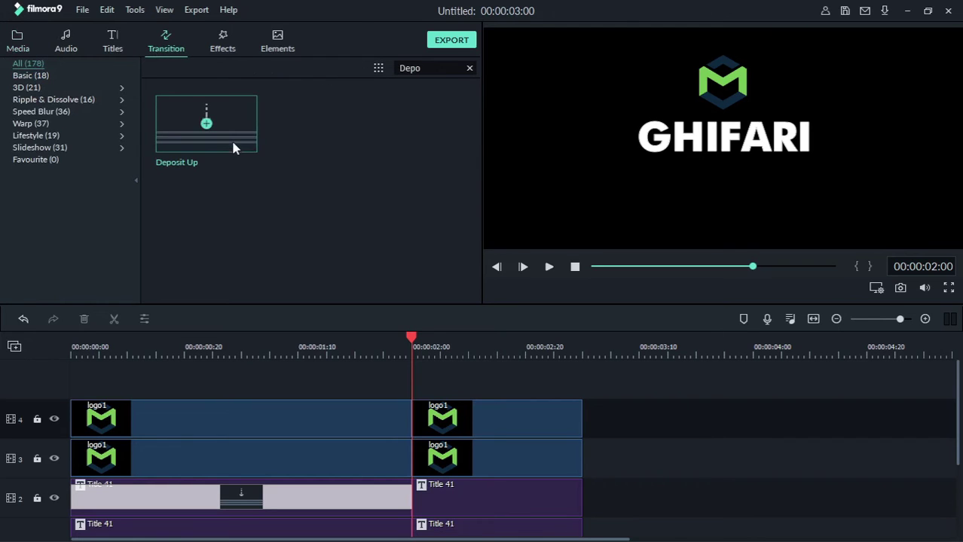
left_click_drag(233, 143, 102, 430)
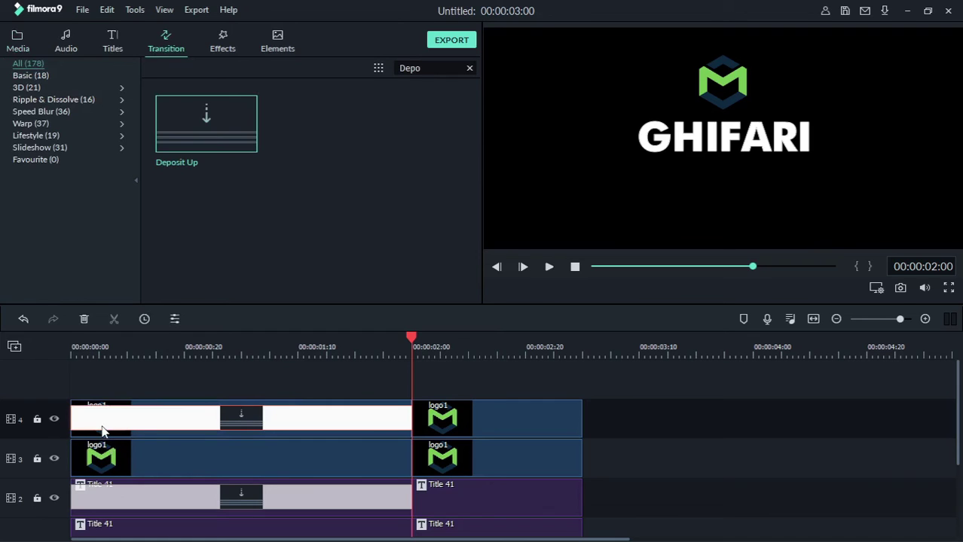
left_click(82, 340)
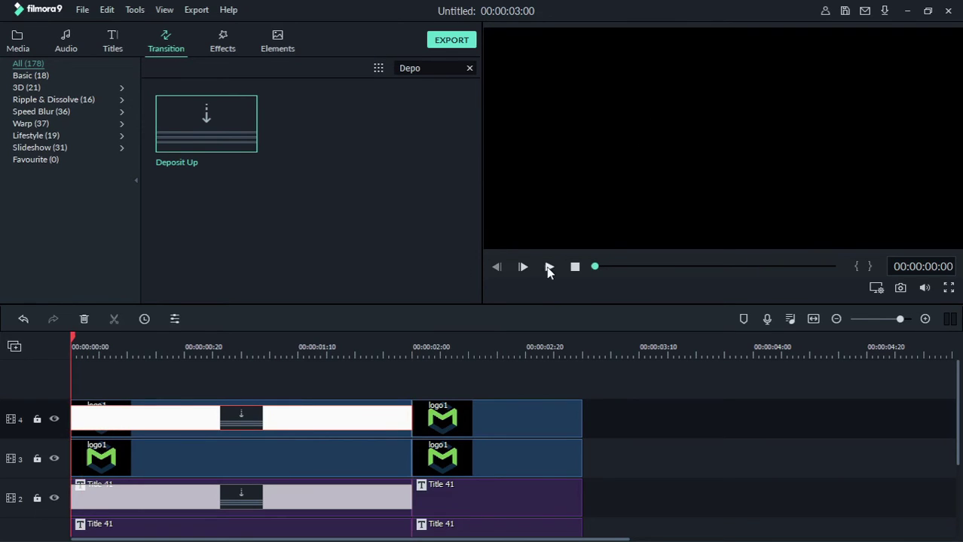
left_click(549, 267)
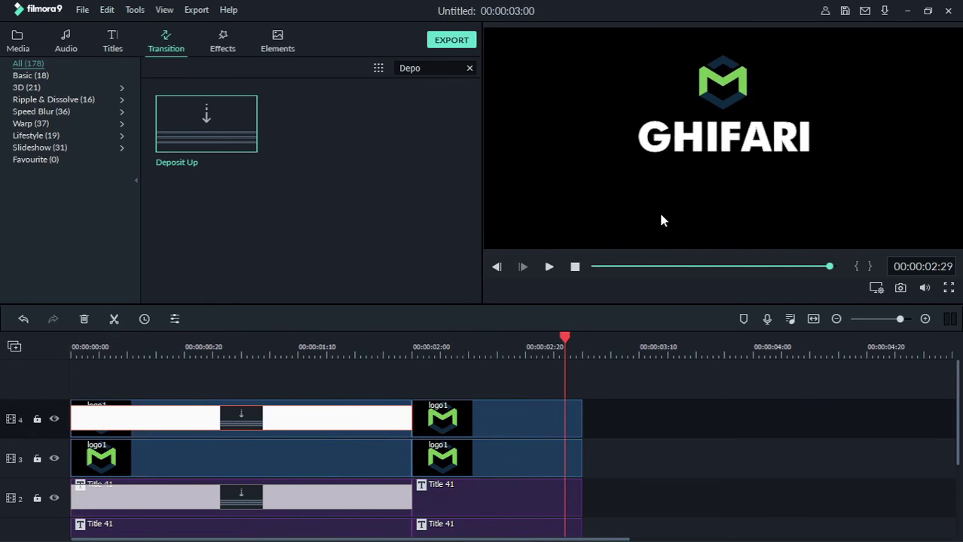
Export the project to the computer as an MP4 with Better quality, 1364x768 resolution and 30 fps
left_click(195, 9)
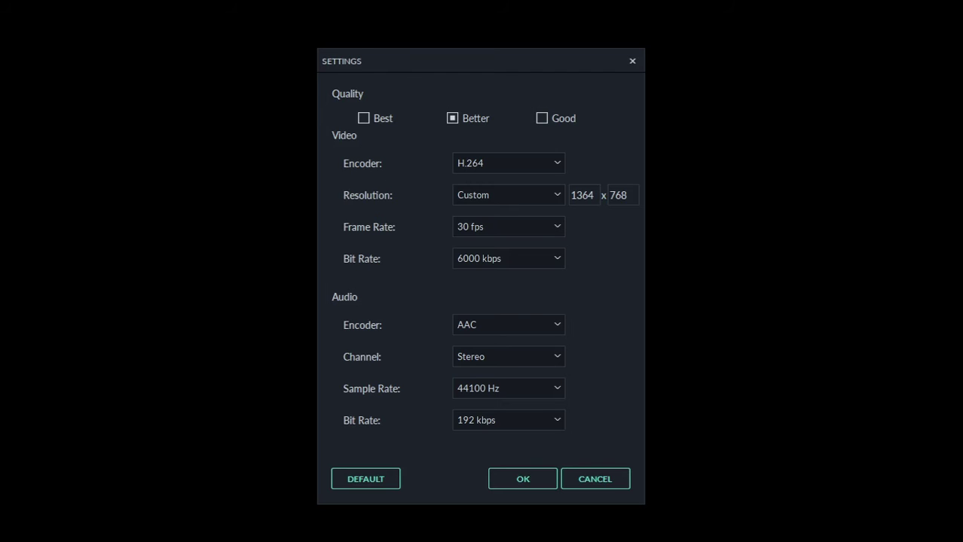
key("Return")
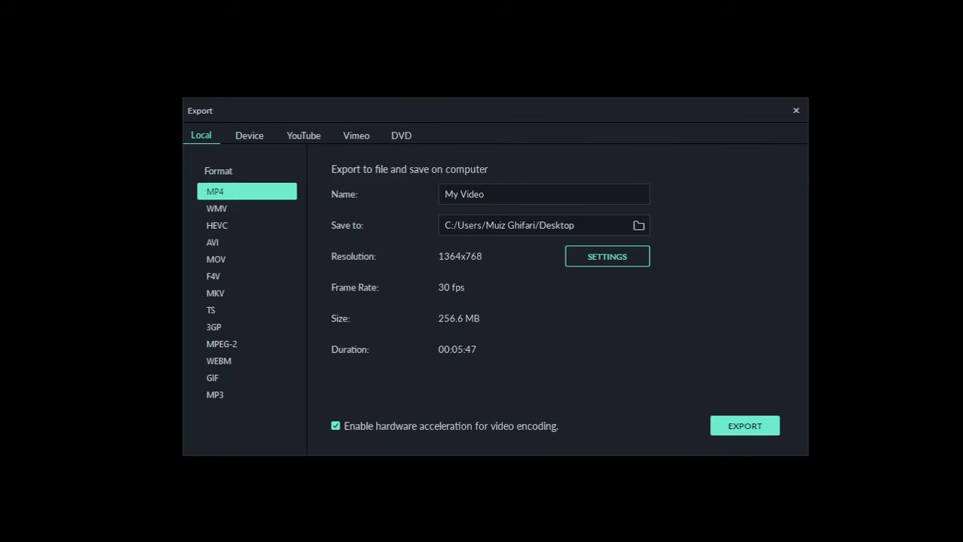
key("ctrl+shift+Left")
key("ctrl+shift+Left")
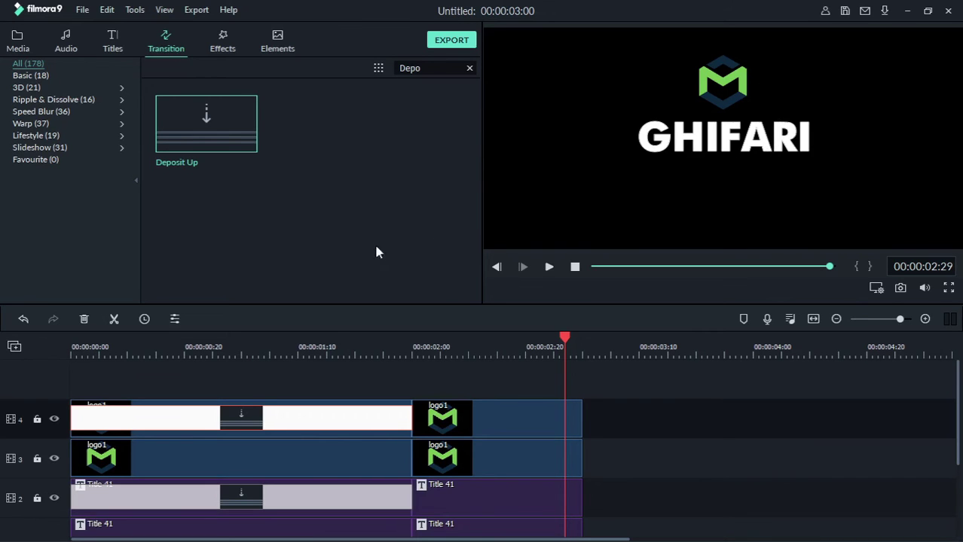
left_click(418, 241)
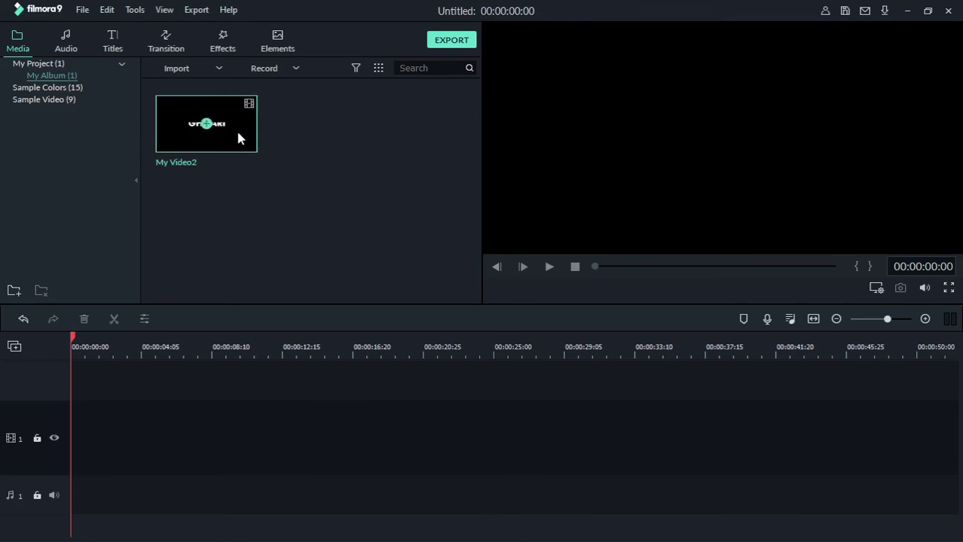
Place My Video2 at the start of video track 1 and split it at 00:00:01:13
left_click_drag(237, 138, 64, 452)
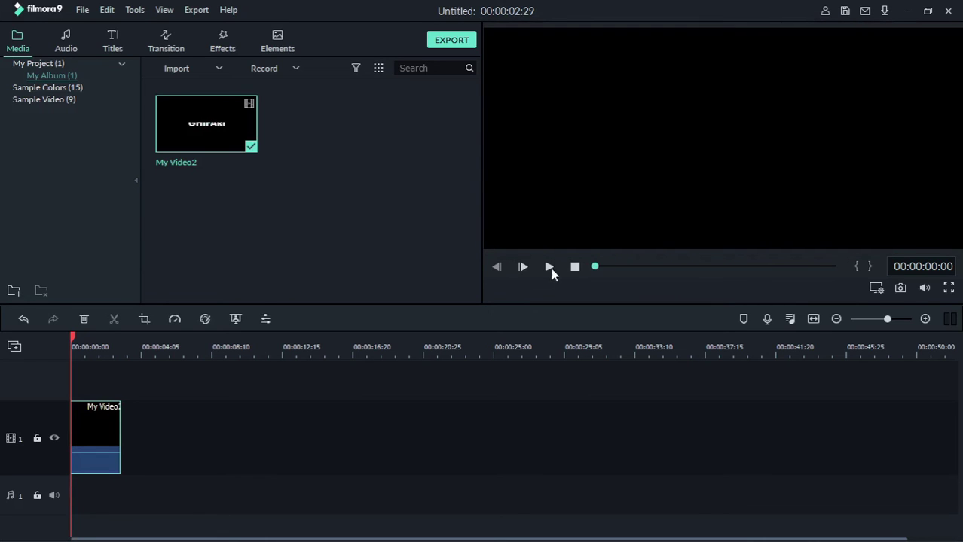
left_click(815, 319)
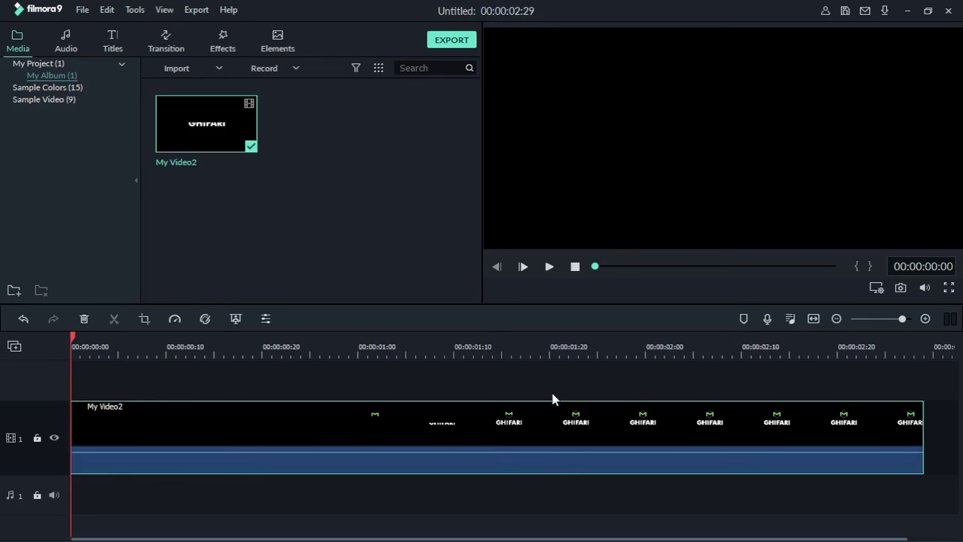
left_click(482, 452)
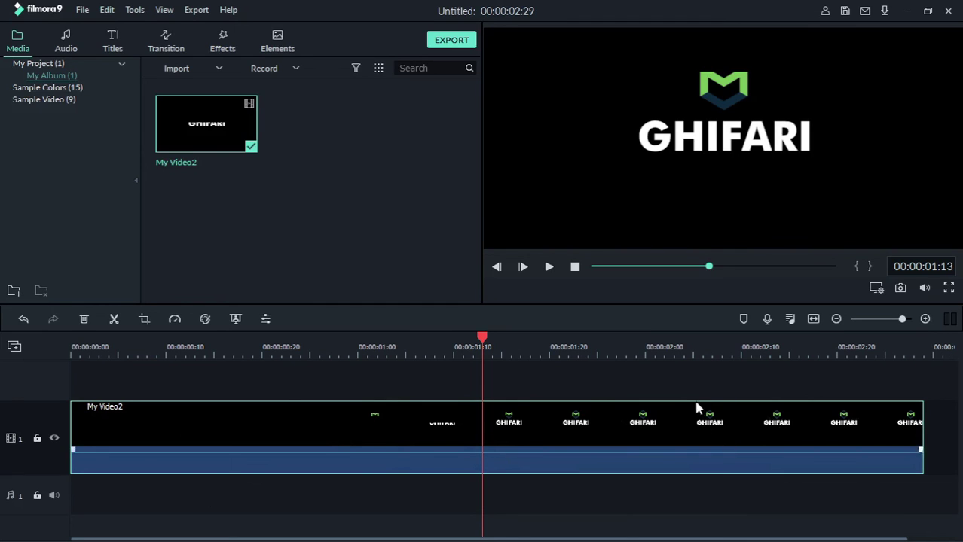
left_click(114, 319)
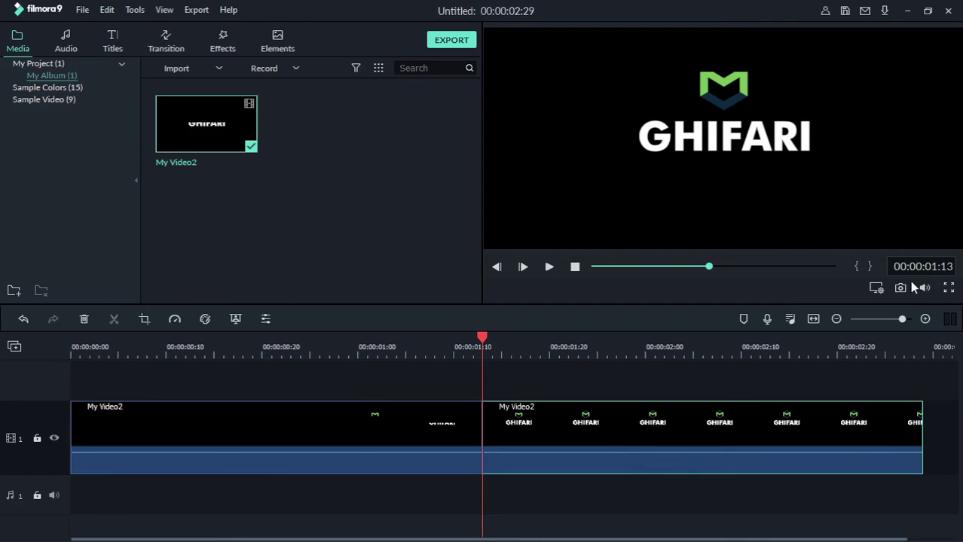
Split the rest of My Video2 at 00:00:01:24 and again at 00:00:02:00
left_click(616, 341)
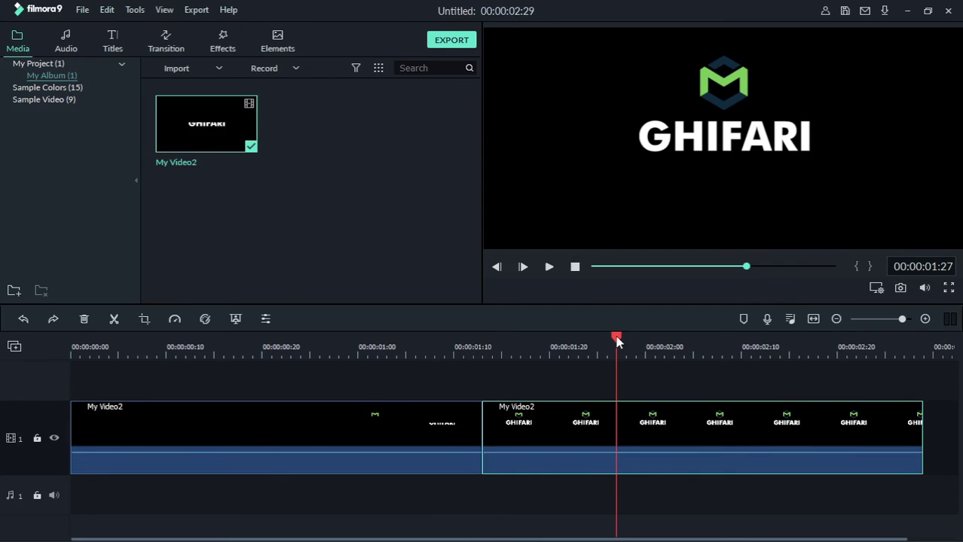
left_click_drag(616, 341, 590, 353)
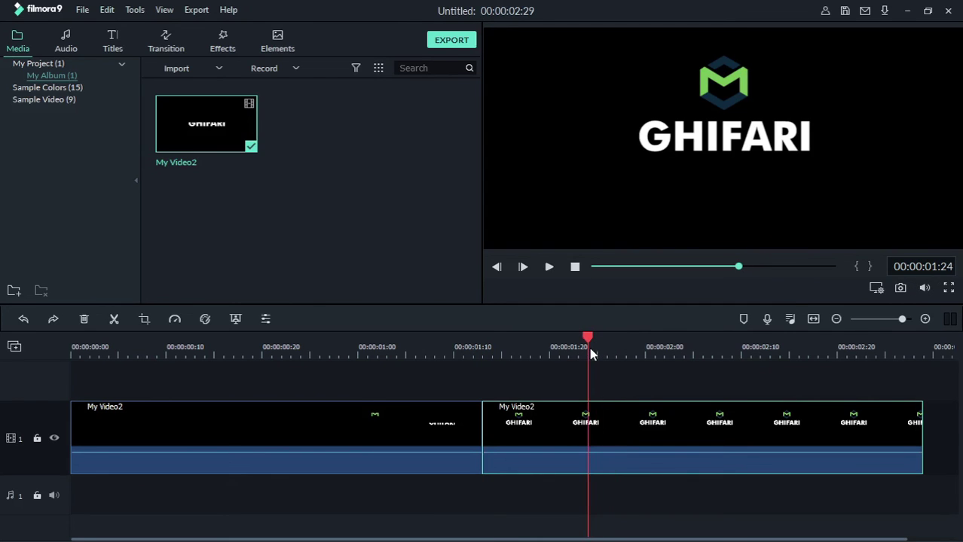
left_click(114, 319)
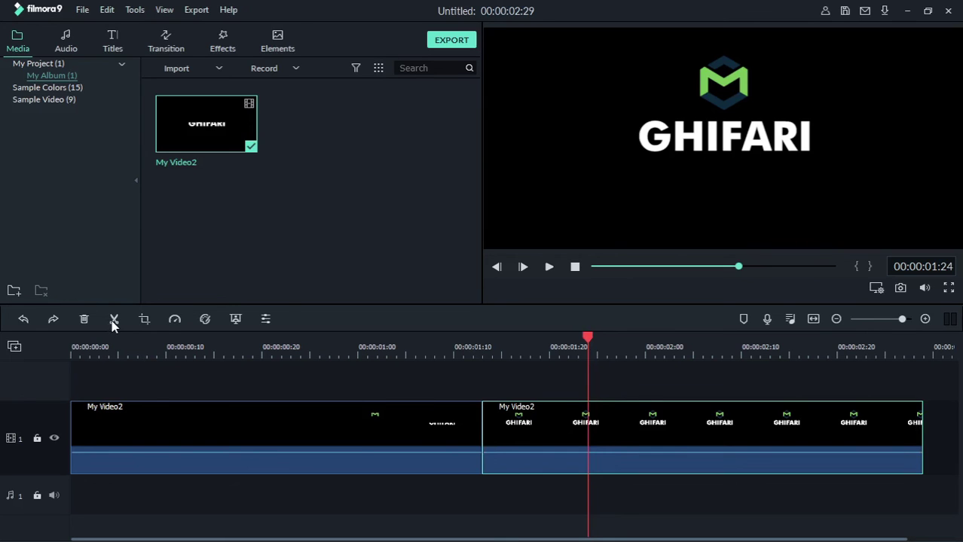
left_click(601, 331)
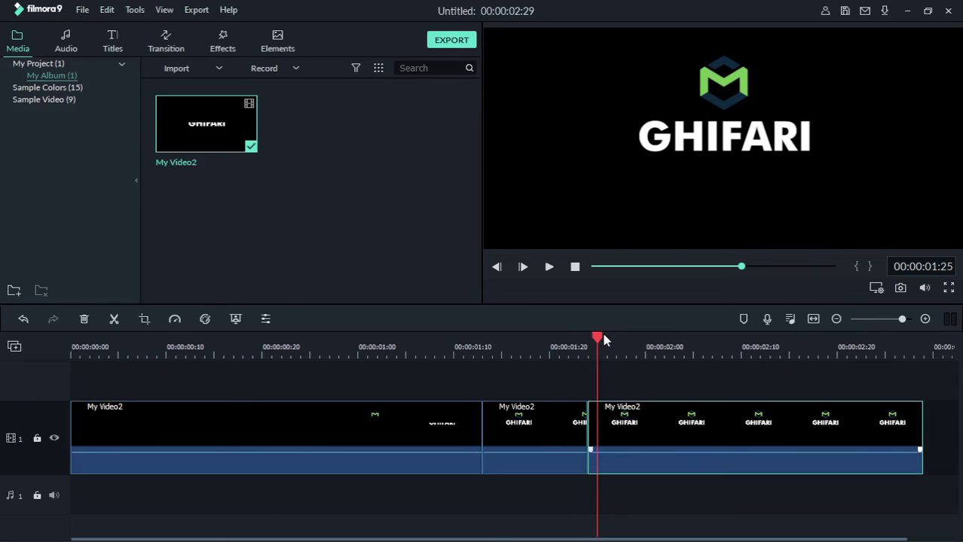
left_click(658, 348)
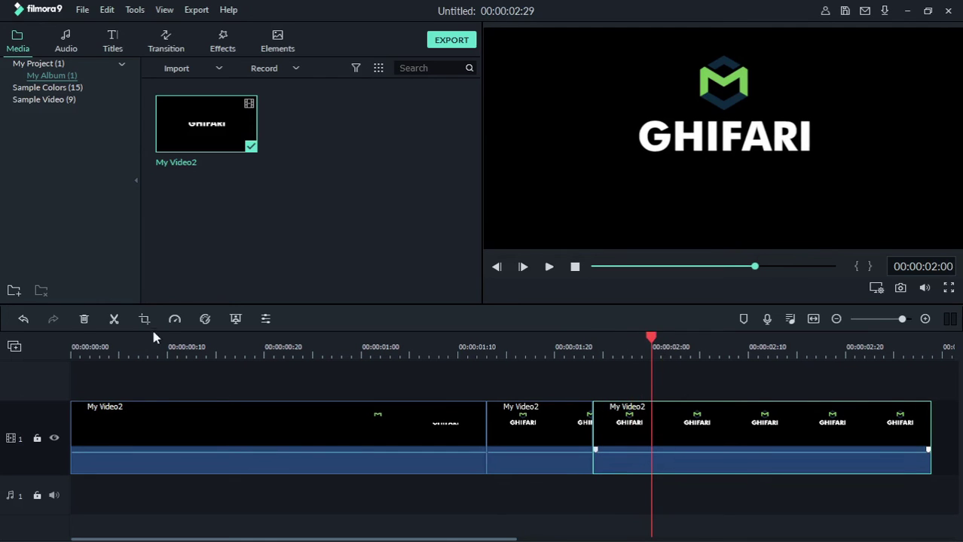
left_click(121, 317)
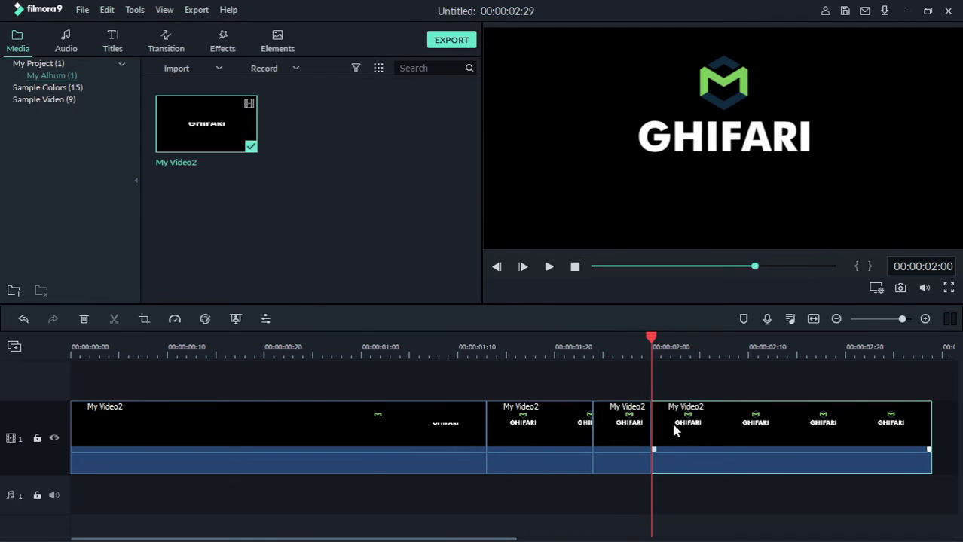
left_click(537, 418)
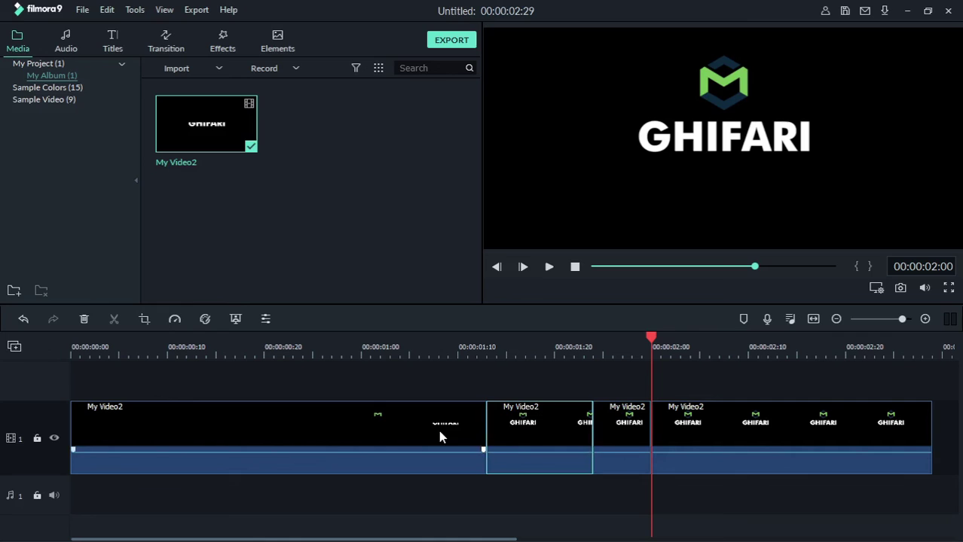
left_click(619, 423)
left_click(682, 426)
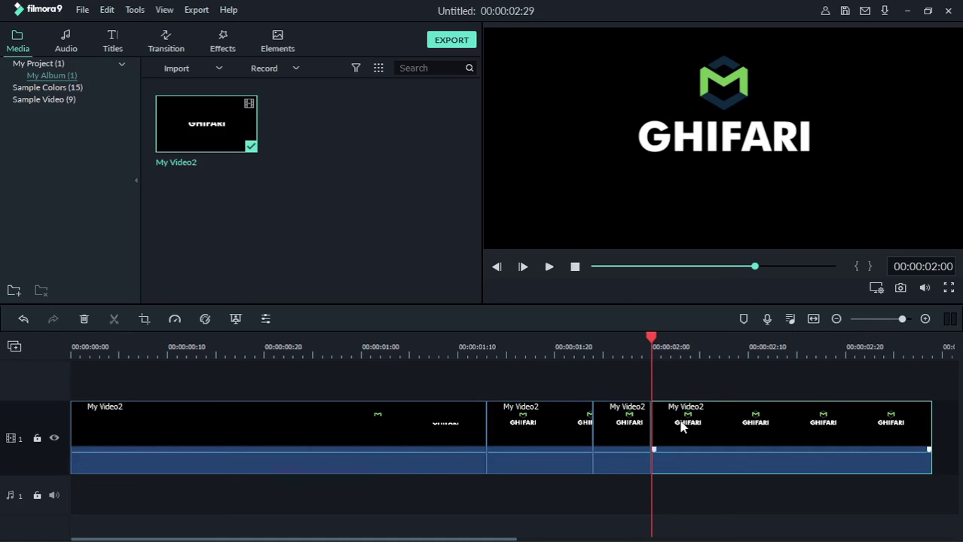
left_click(429, 217)
Search the effects for "side" and apply Sideways 1 to the first My Video2 segment
left_click(218, 41)
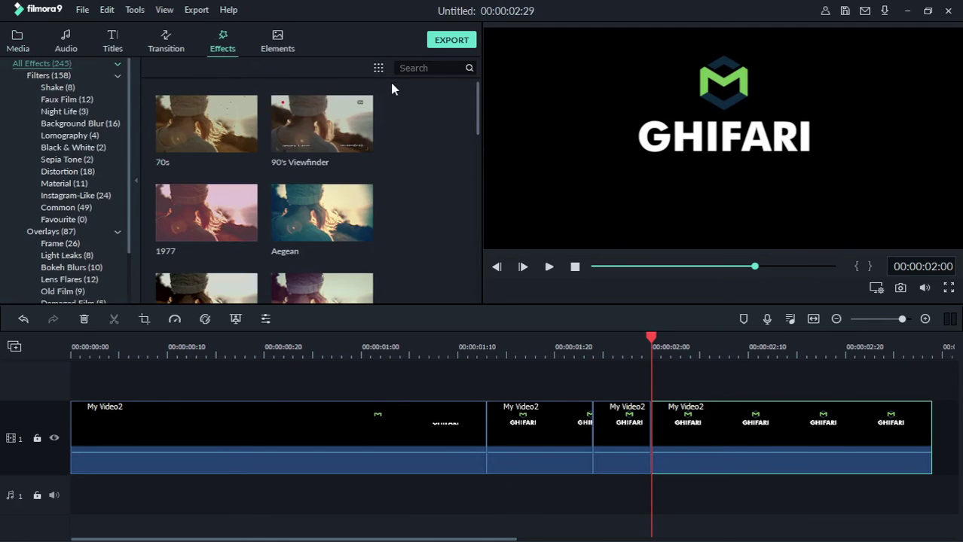
left_click(429, 68)
type("side")
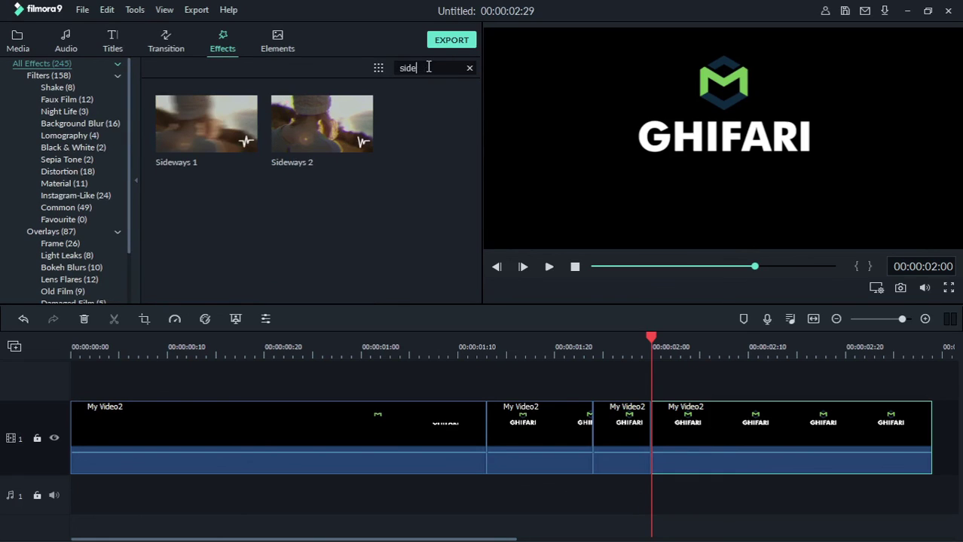
mouse_move(206, 127)
left_click_drag(220, 149, 290, 442)
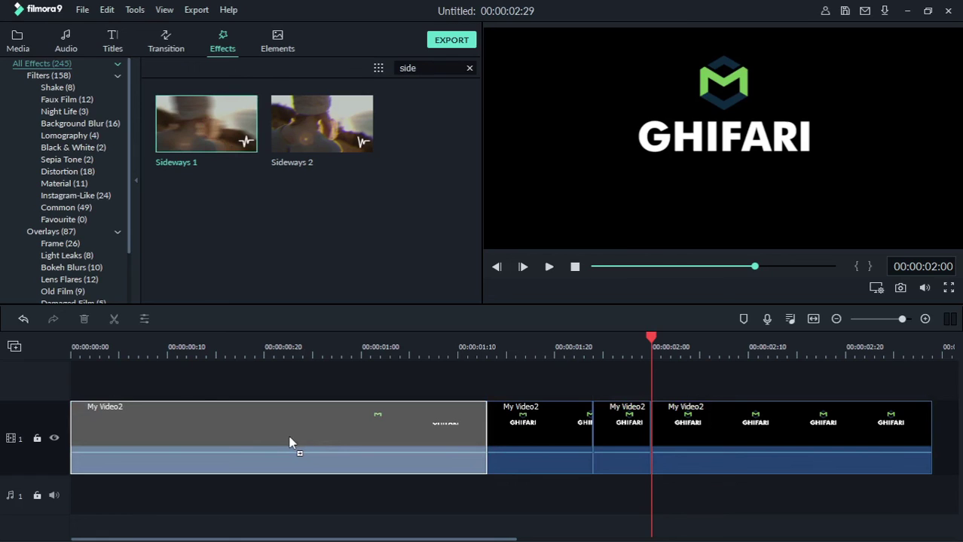
left_click_drag(290, 443, 288, 439)
Apply the Sideways 1 effect to the second and third My Video2 segments
mouse_move(228, 151)
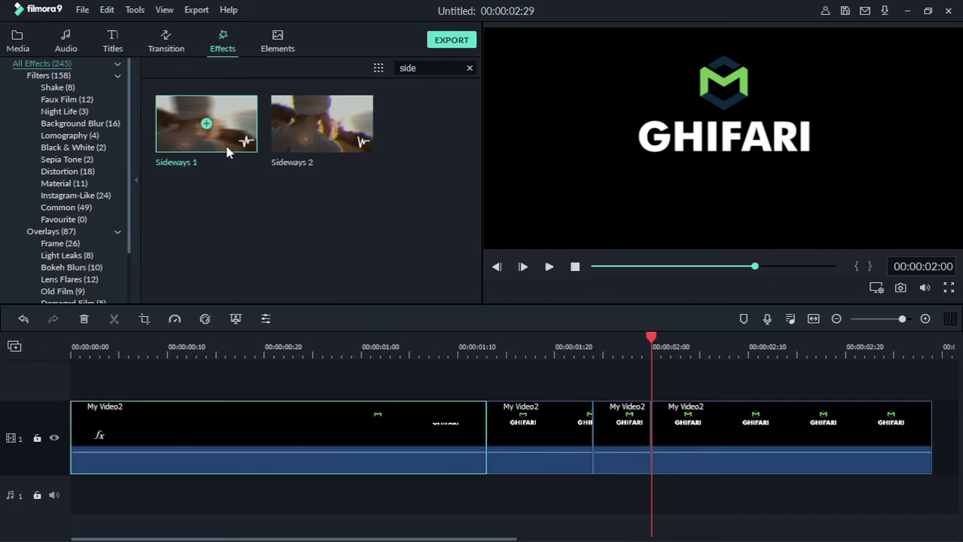
left_click_drag(228, 151, 528, 439)
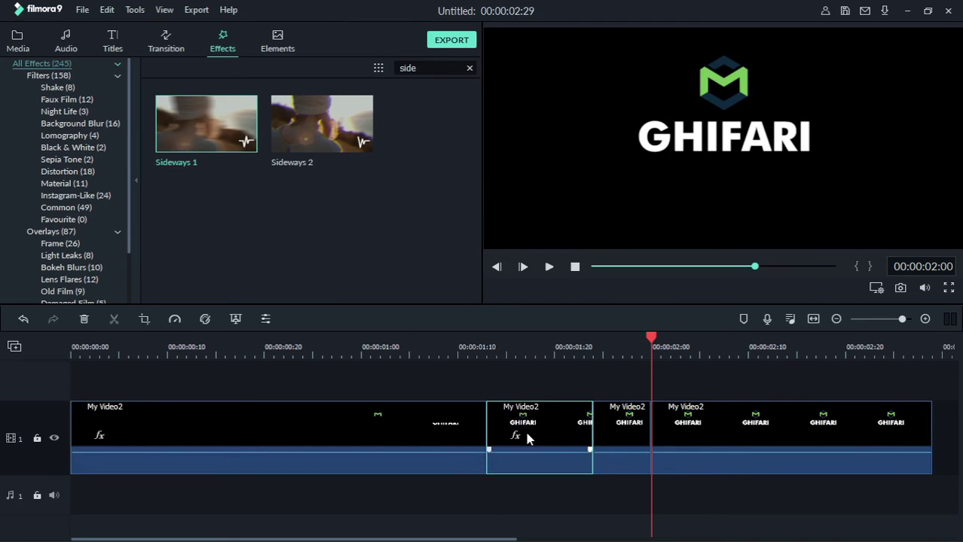
left_click_drag(207, 123, 622, 446)
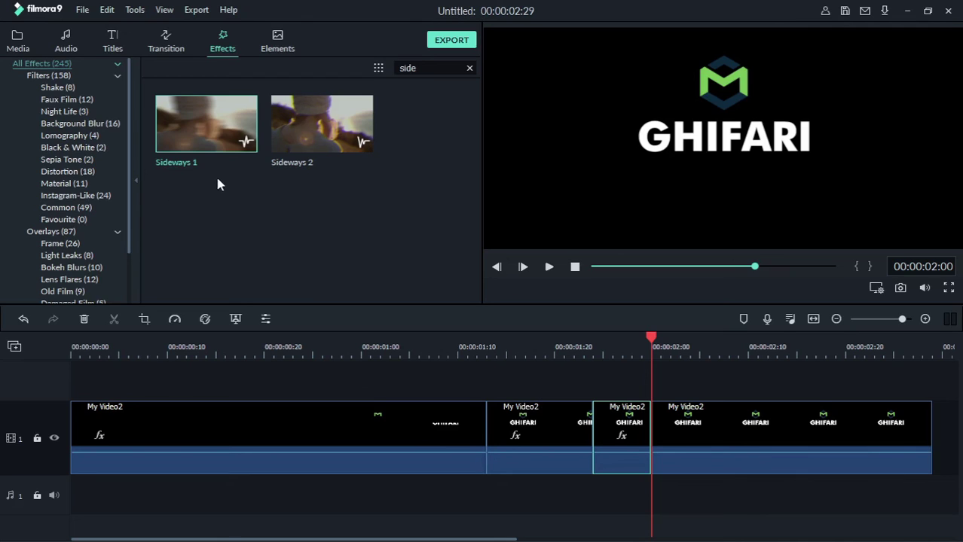
Search the effects for "Chr" and apply Chromatic Aberration to the second My Video2 segment
double_click(459, 70)
type("c")
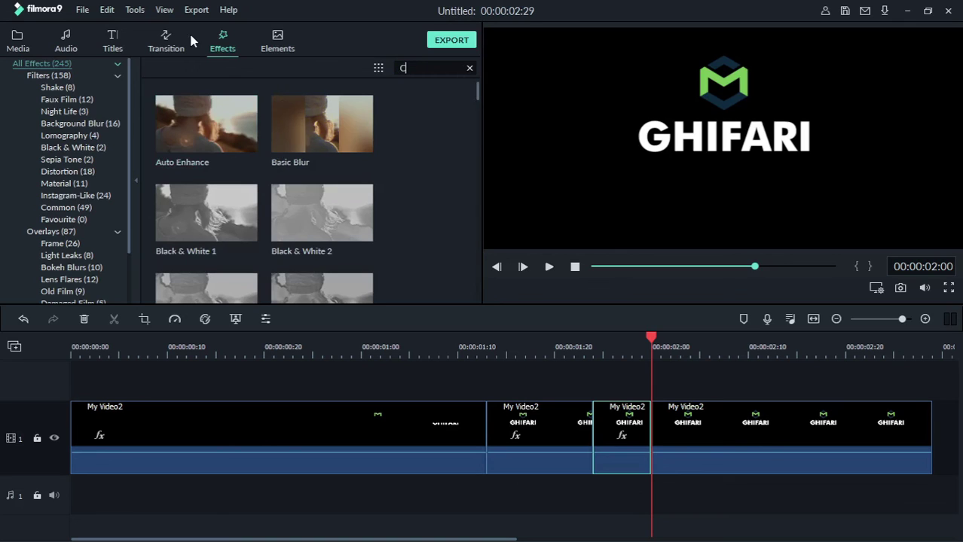
type("hr")
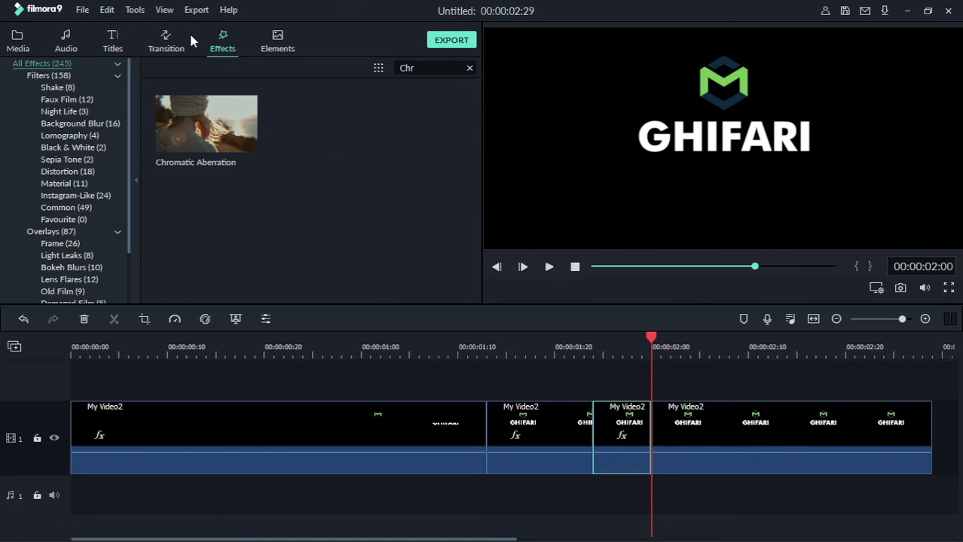
mouse_move(195, 129)
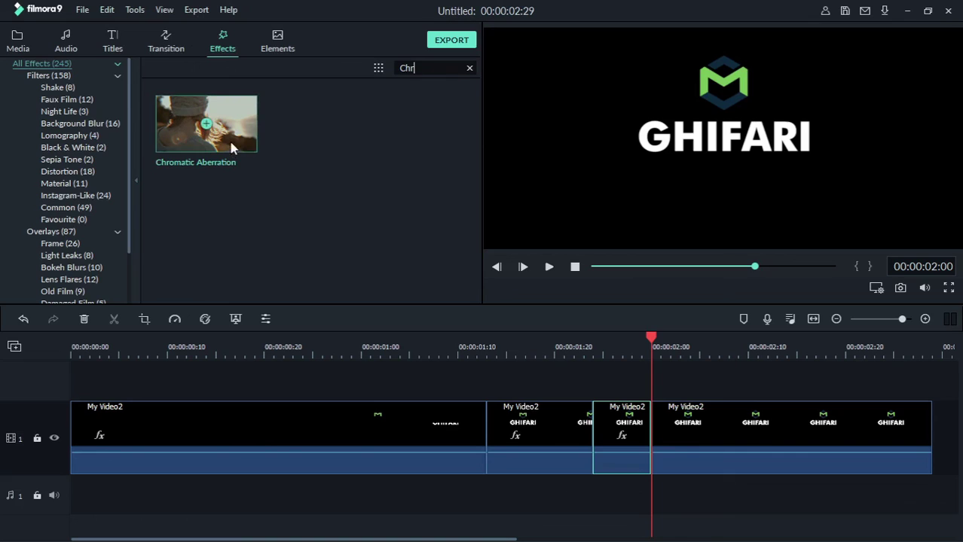
left_click_drag(229, 139, 506, 455)
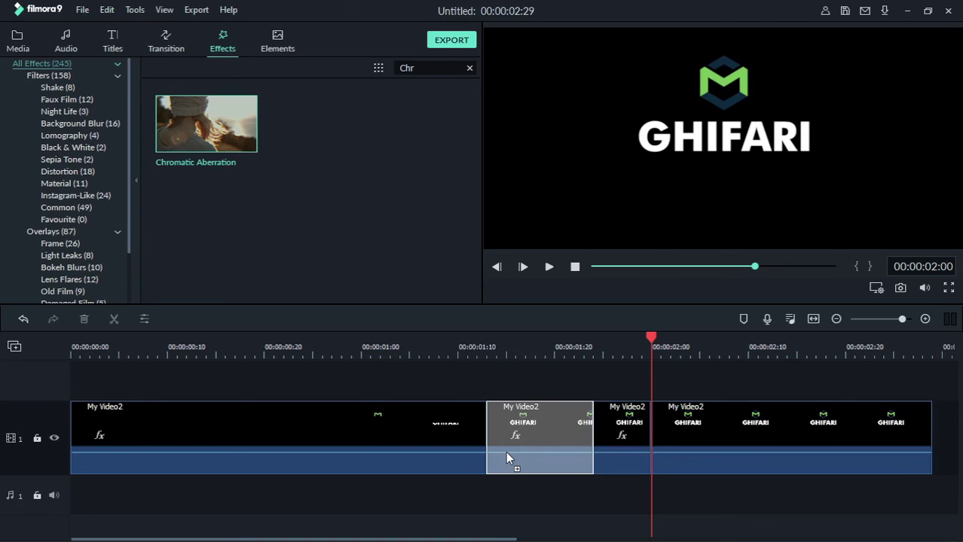
left_click_drag(506, 455, 506, 455)
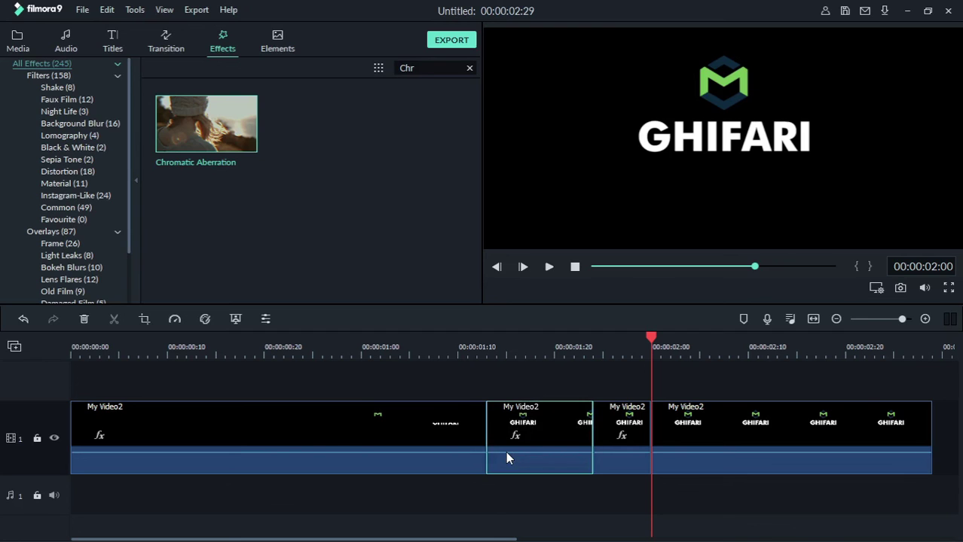
Search the effects for "flip" and apply the Flip effect to the second My Video2 segment
left_click(468, 69)
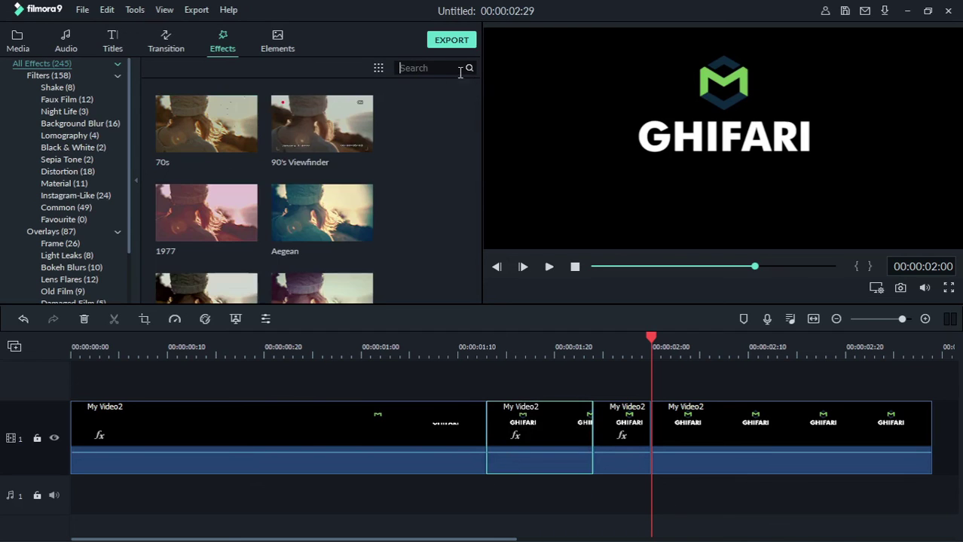
type("flip")
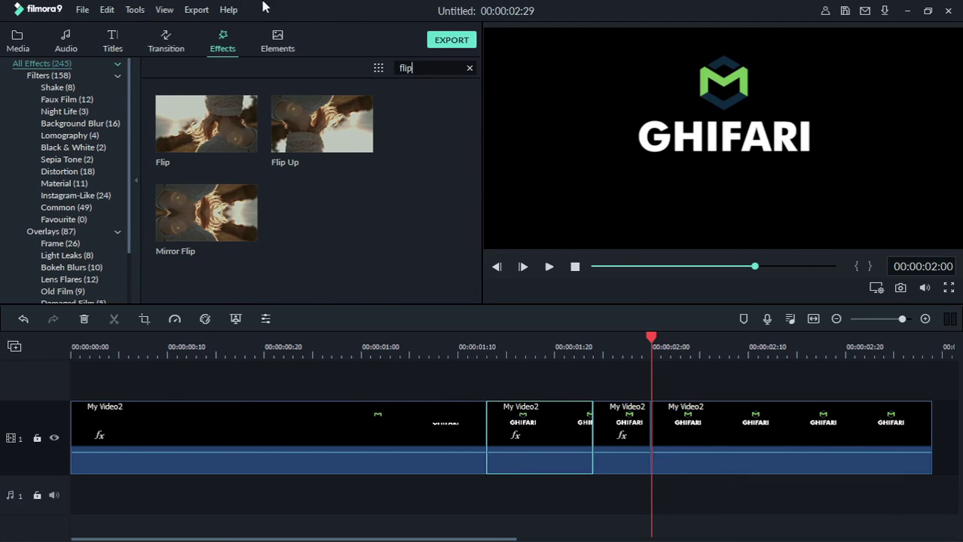
left_click_drag(242, 100, 521, 438)
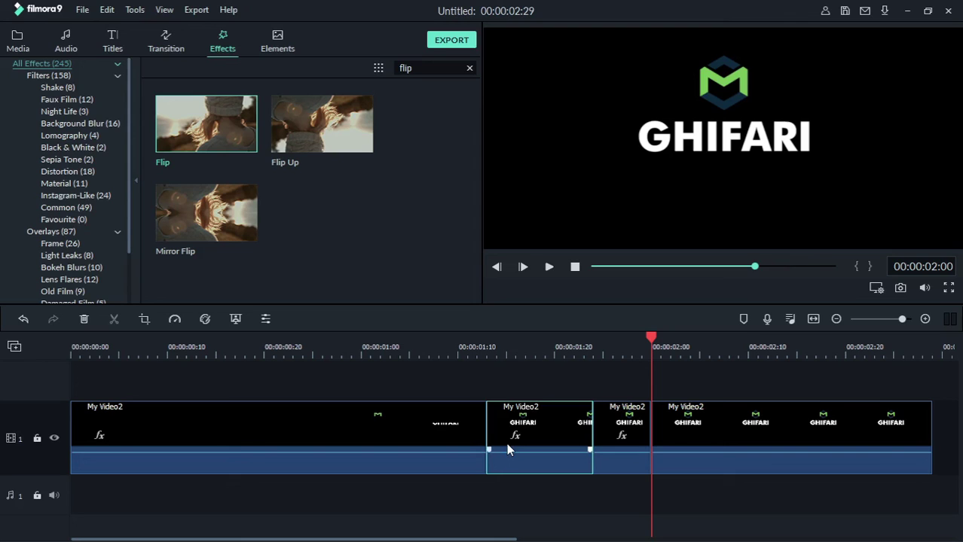
Search the effects for "chr" again and apply Chromatic Aberration to the third My Video2 segment
left_click(469, 68)
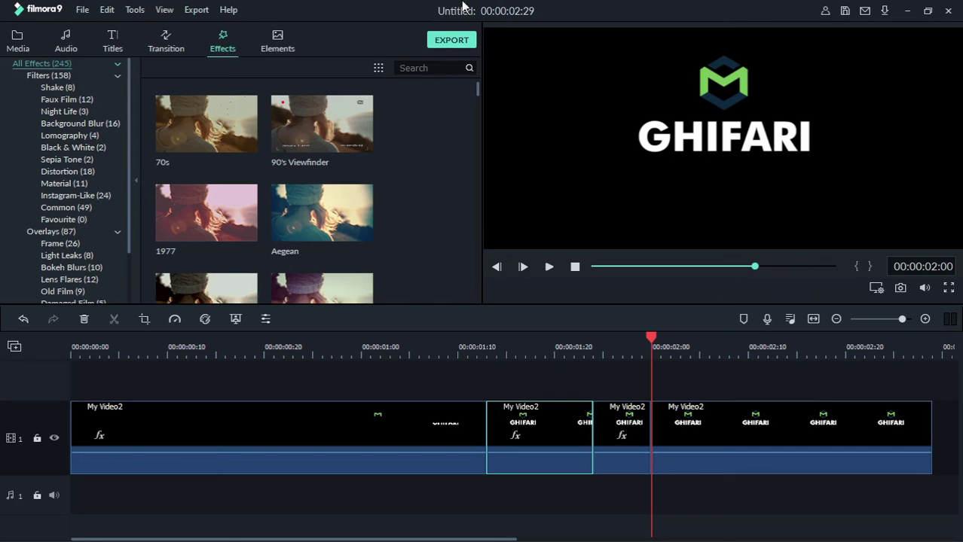
left_click(452, 64)
type("chr")
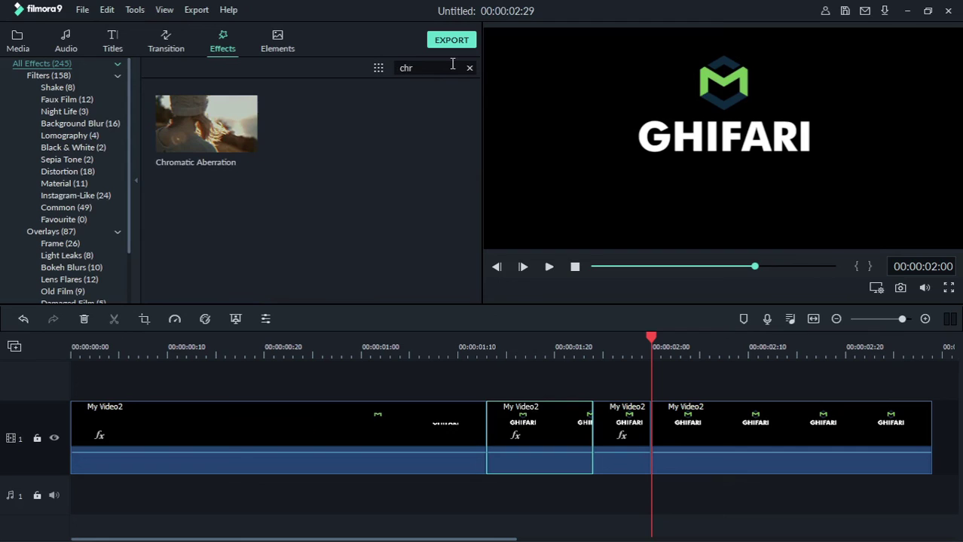
mouse_move(193, 133)
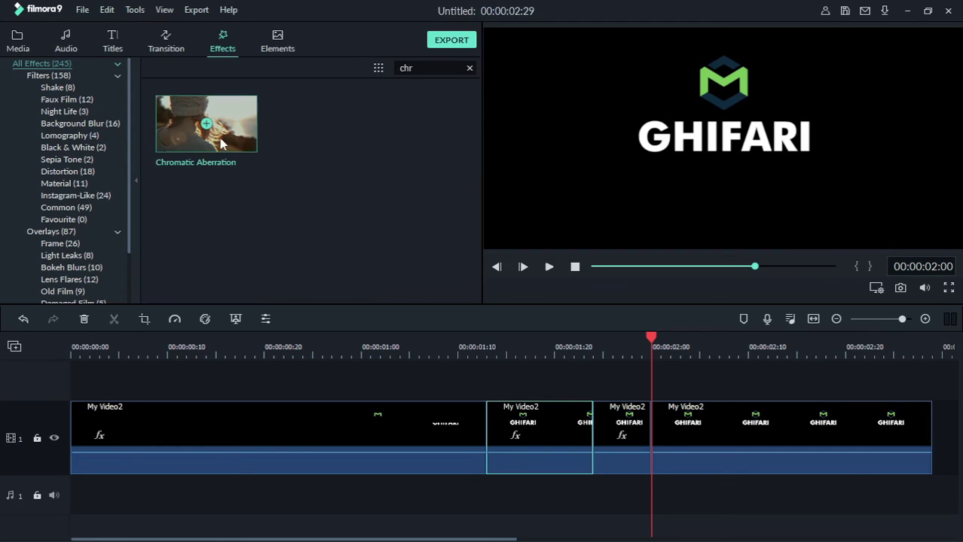
left_click_drag(220, 143, 640, 441)
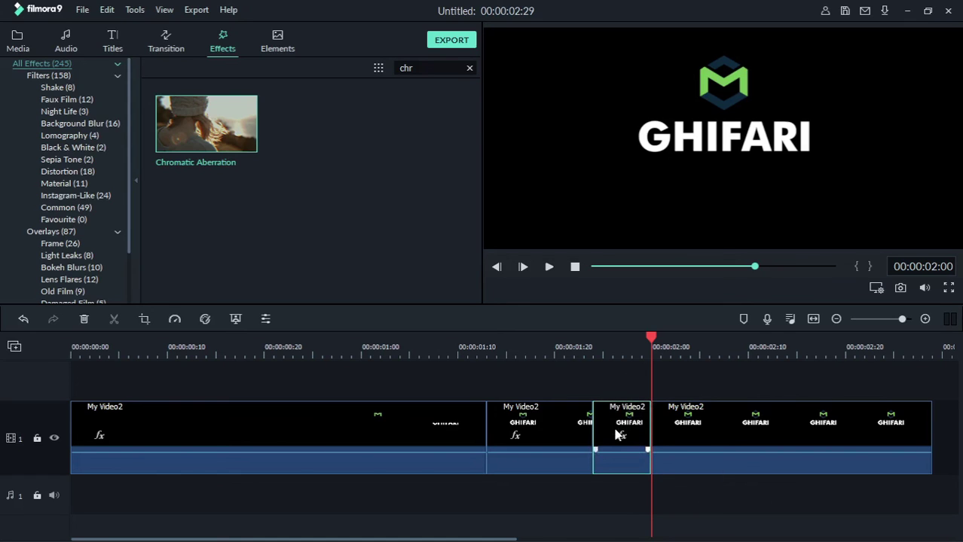
Play the timeline from the start to preview the effects on the My Video2 segments
left_click(78, 345)
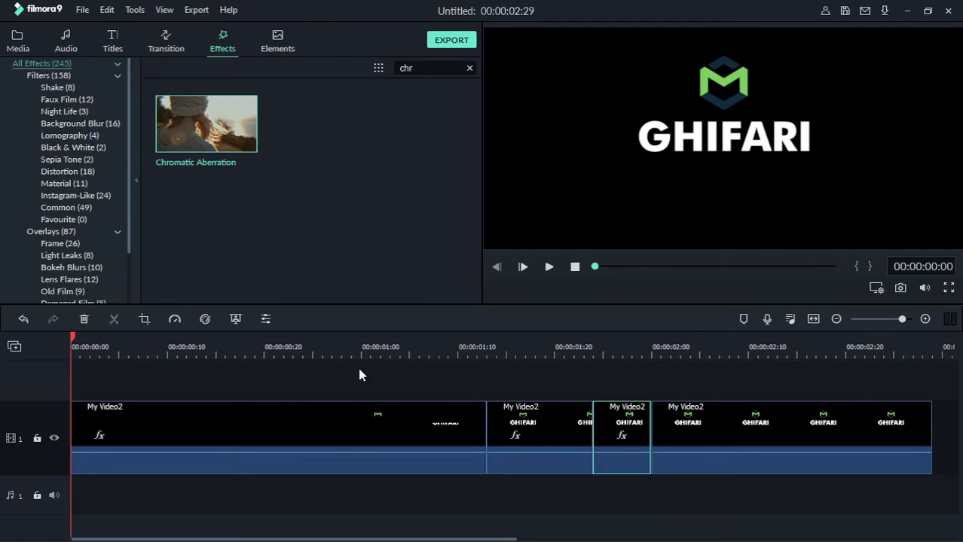
left_click(549, 268)
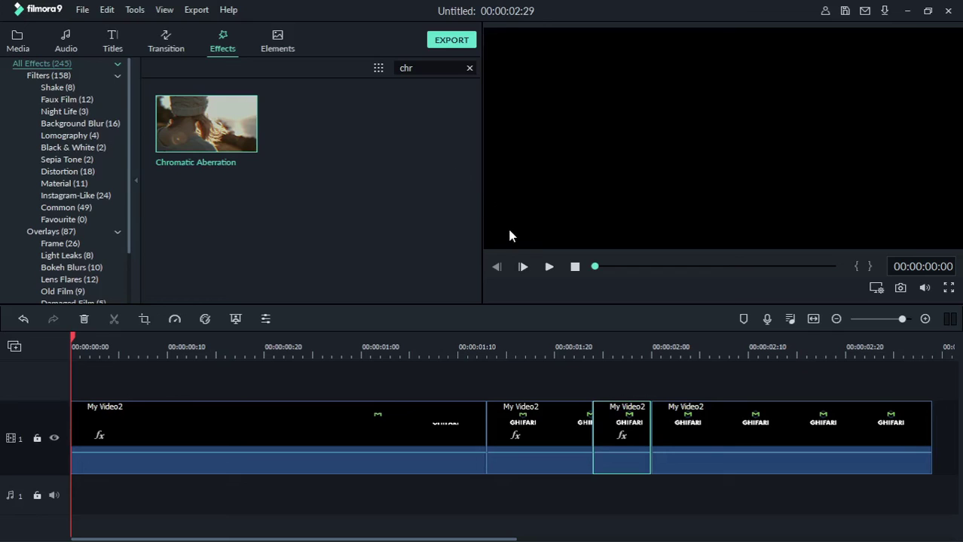
left_click(549, 268)
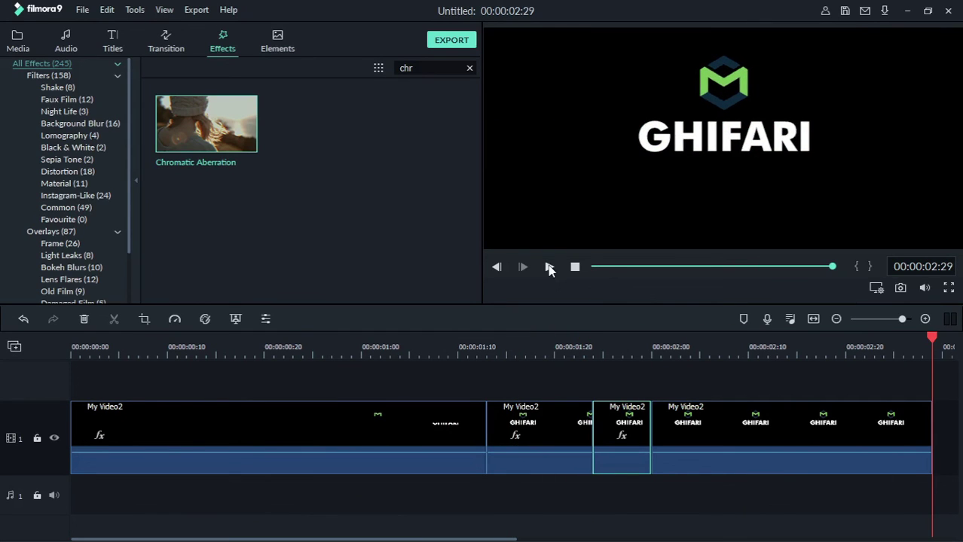
Place the Glitch SFX clip on audio track 1 so it ends with the third My Video2 segment at 00:00:02:00
left_click(17, 39)
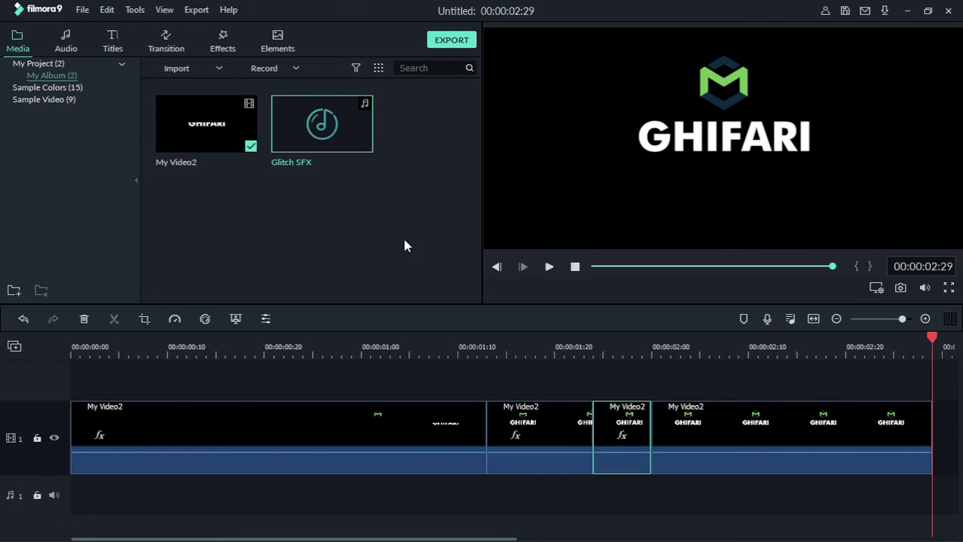
mouse_move(359, 152)
left_click_drag(359, 153, 288, 490)
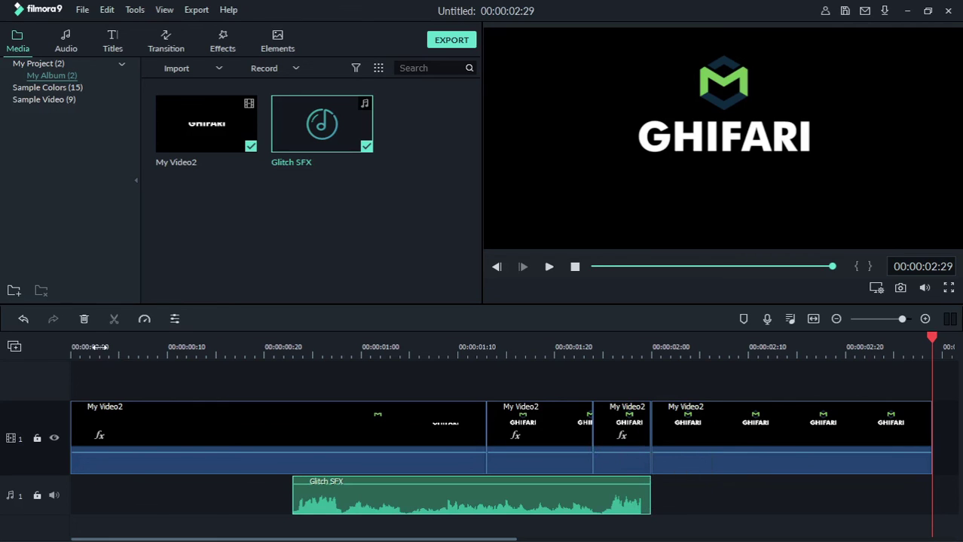
Play the sequence from the start several times to check the Glitch SFX timing against the video effects
left_click_drag(90, 348, 58, 336)
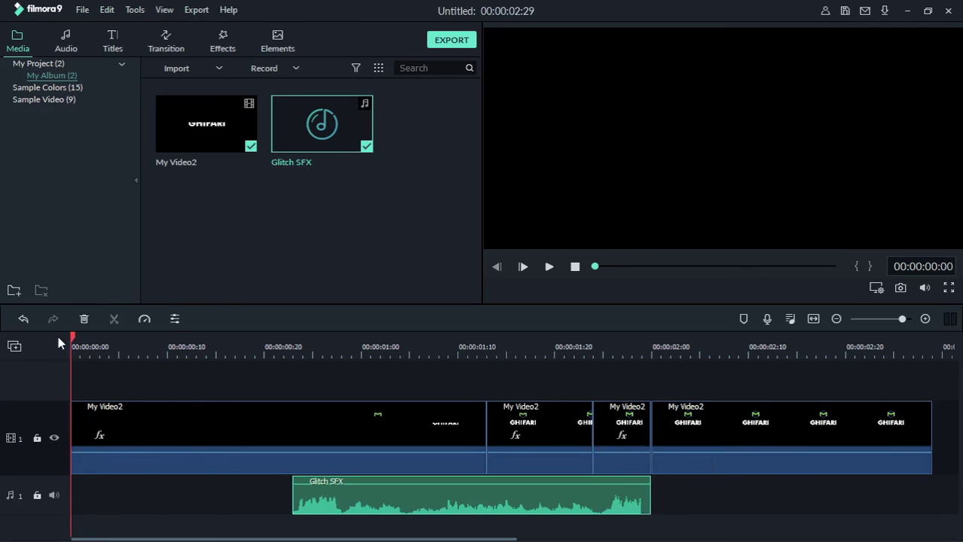
left_click(549, 268)
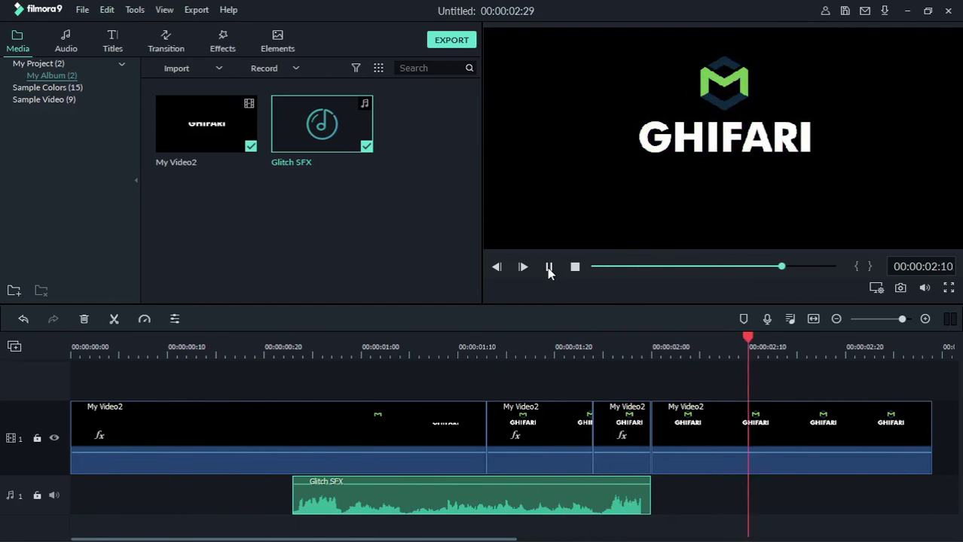
left_click(549, 273)
left_click(548, 272)
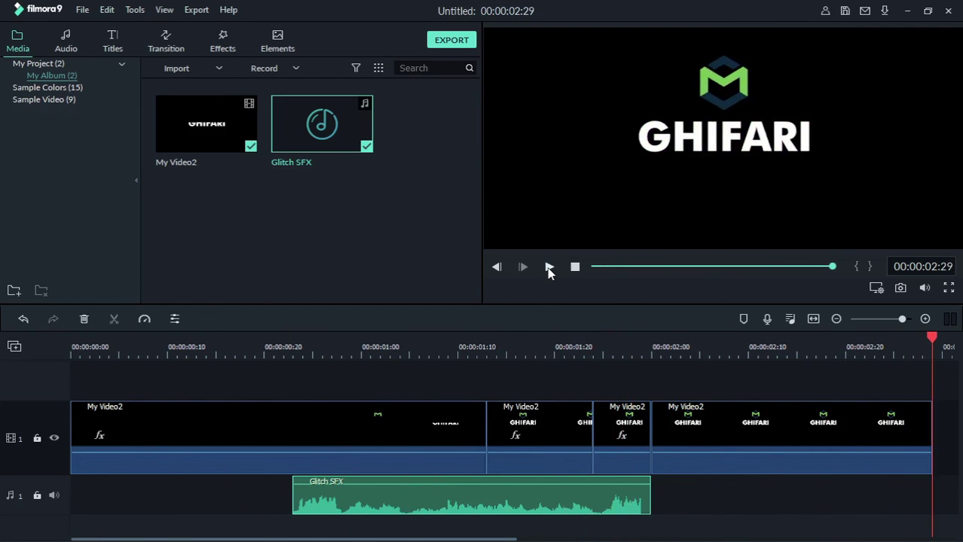
left_click(549, 272)
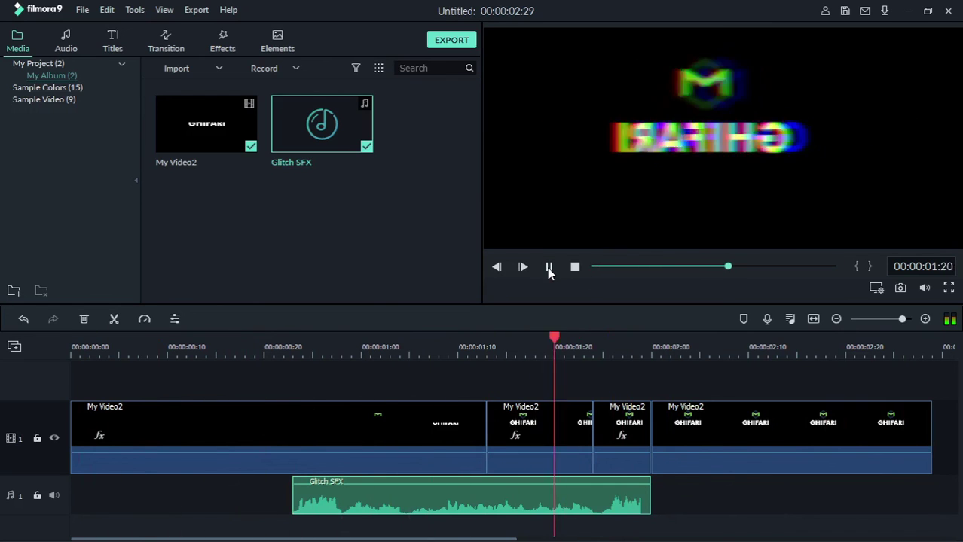
left_click(548, 273)
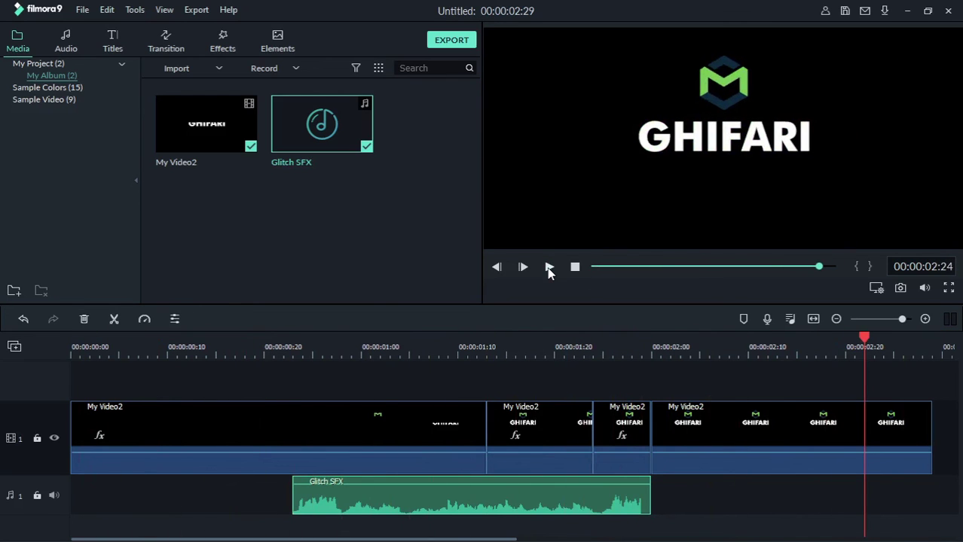
left_click(548, 270)
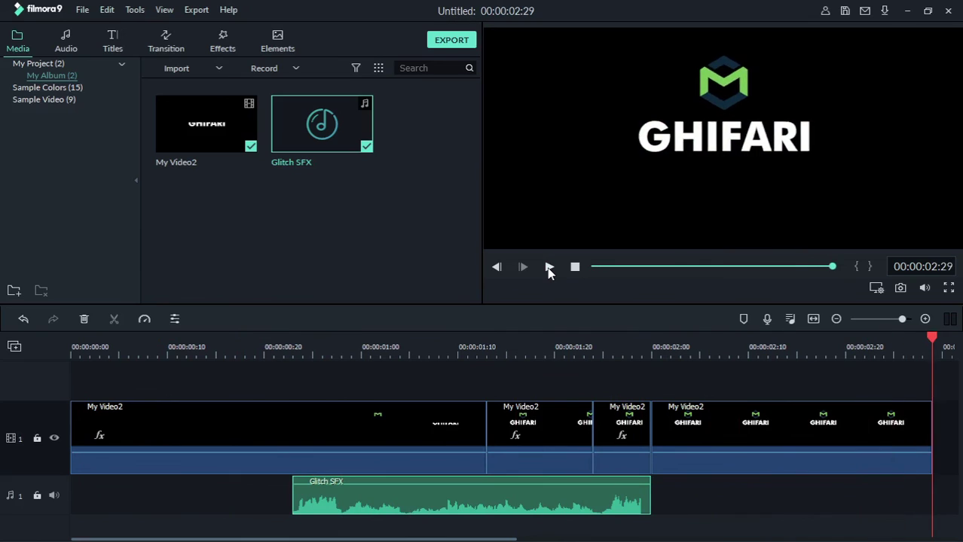